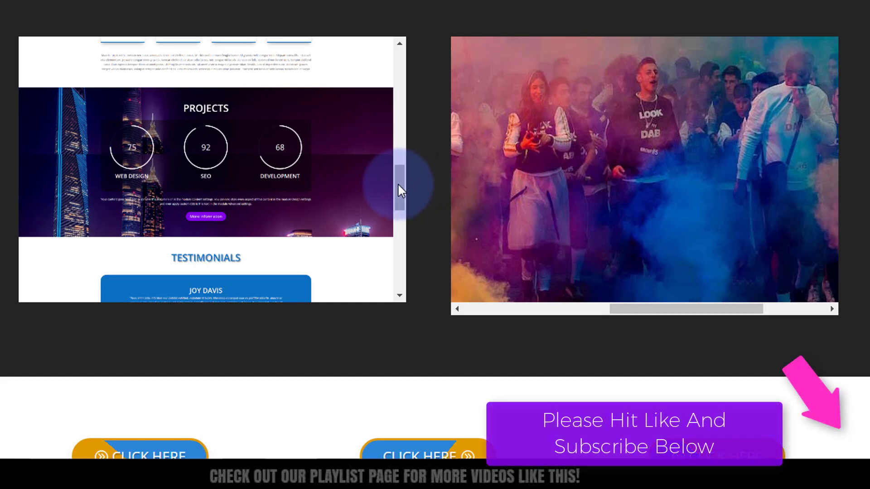
- Delete the existing row of two scrolling image panels from the dark section
left_click_drag(401, 194, 398, 50)
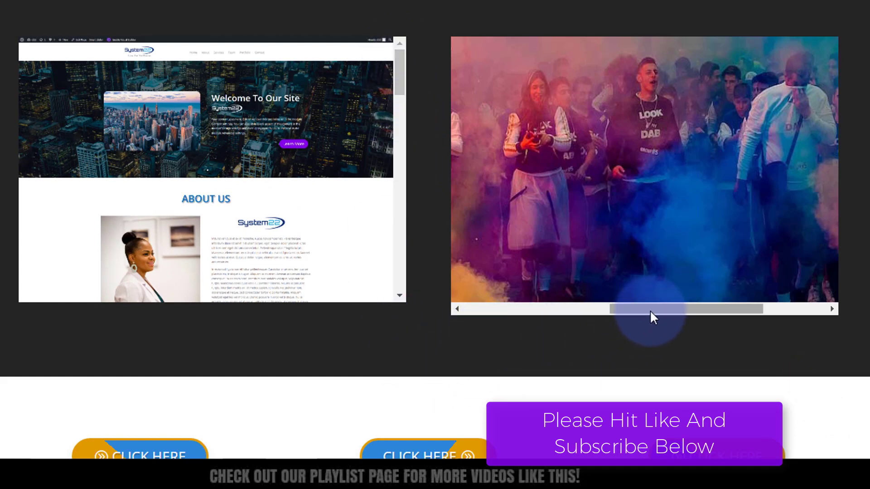
left_click_drag(649, 310, 794, 339)
left_click_drag(696, 307, 635, 307)
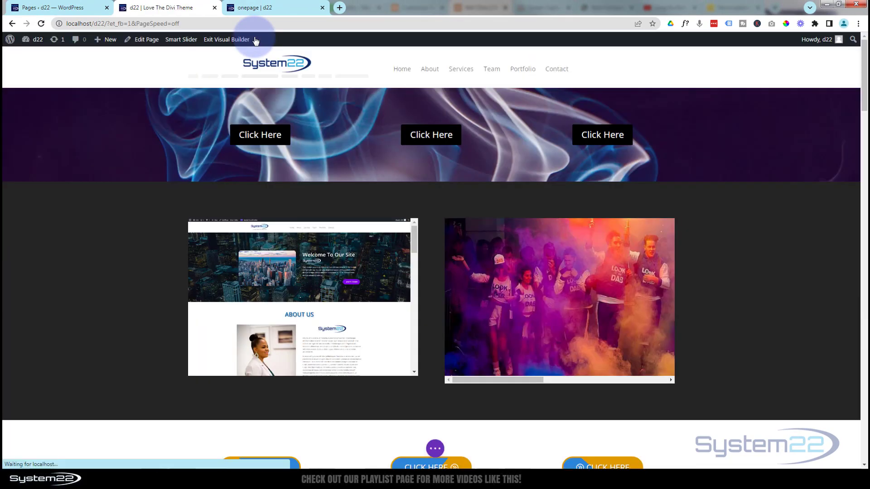
scroll(251, 136, "down", 2)
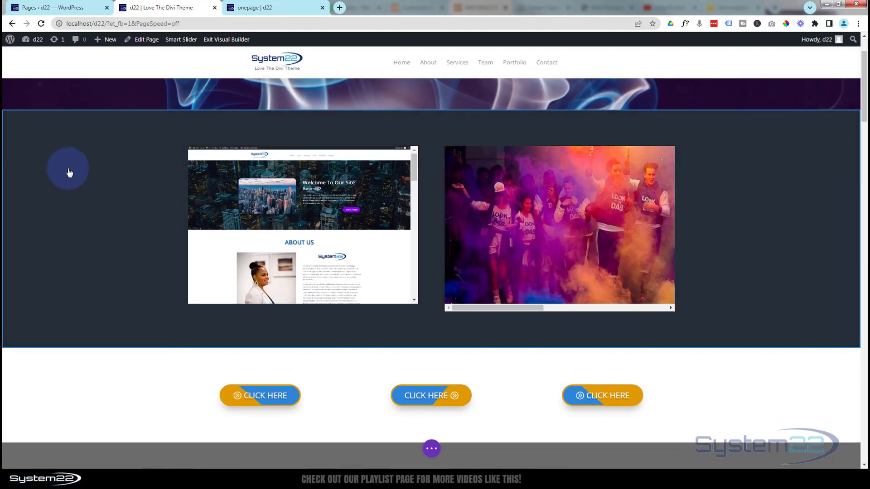
mouse_move(39, 126)
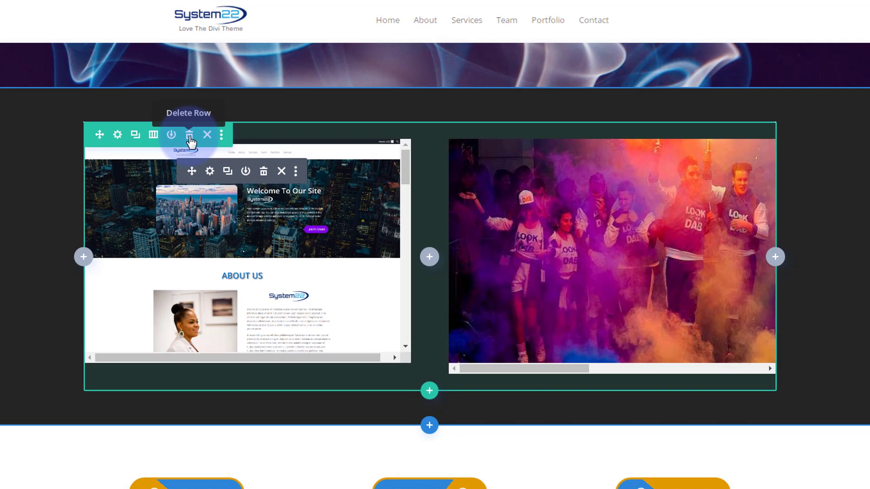
left_click(190, 136)
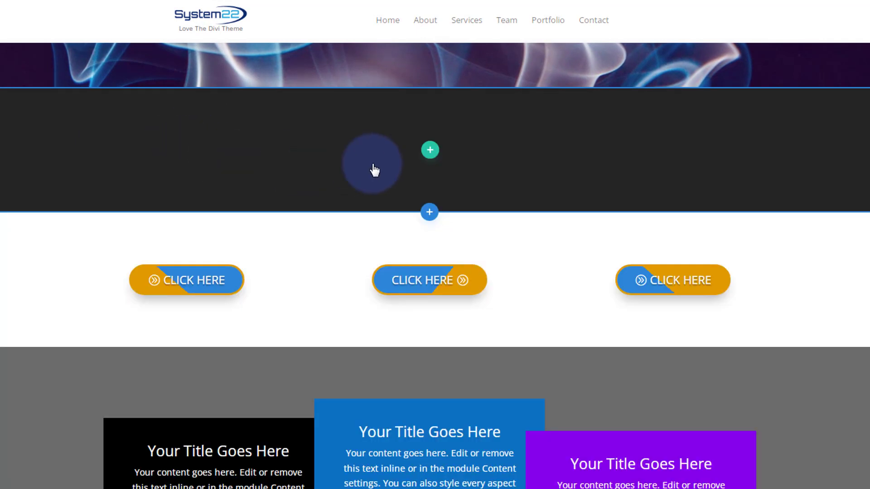
- Insert a two-column row in the empty section and add an Image module to its left column
left_click(429, 151)
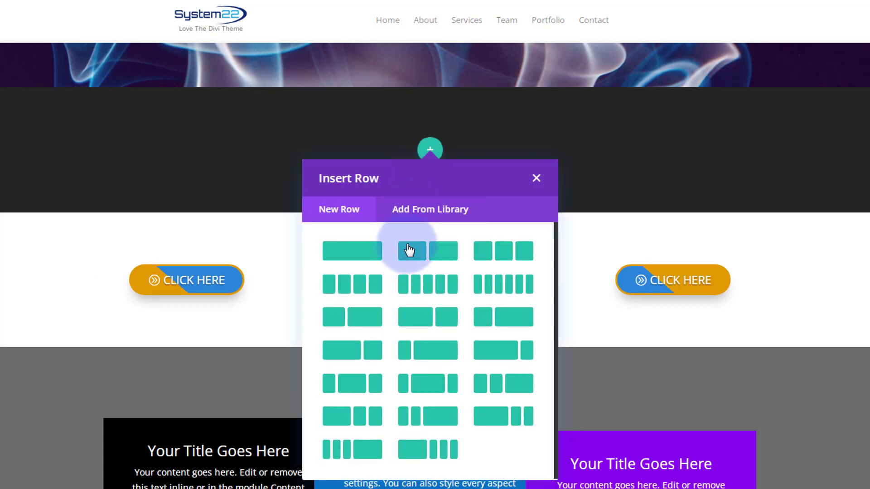
left_click(451, 262)
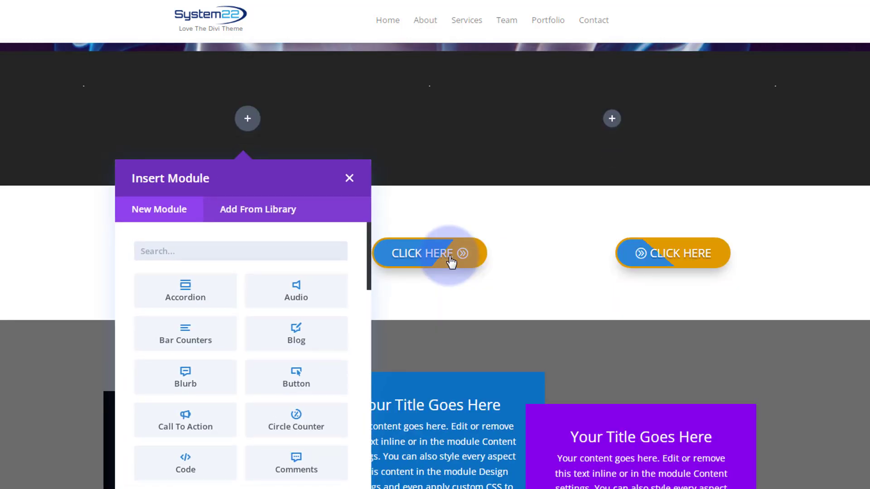
left_click(139, 201)
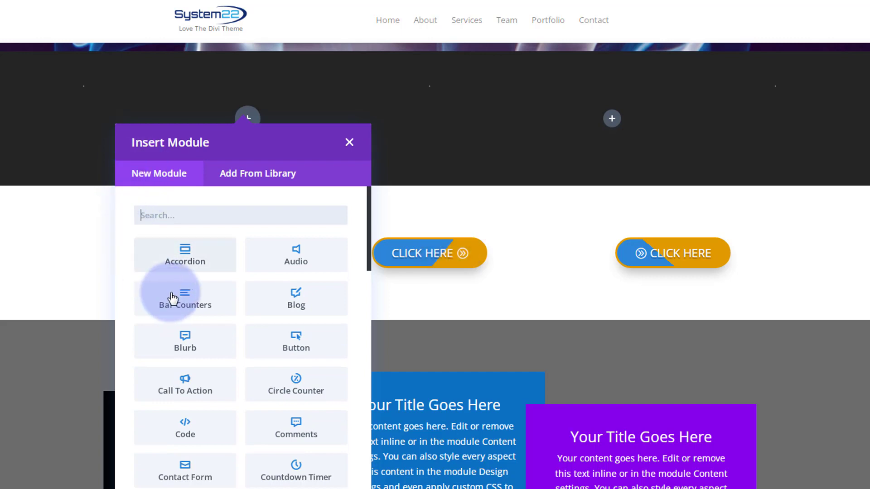
scroll(267, 274, "down", 3)
scroll(269, 277, "down", 4)
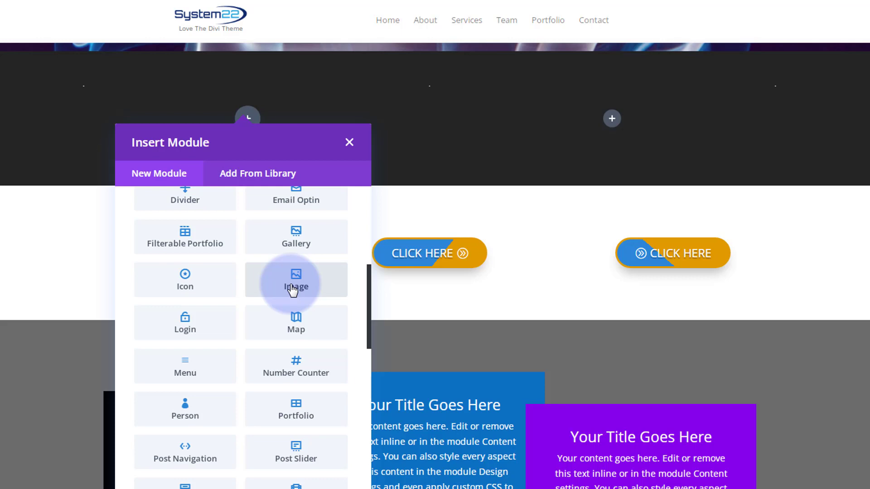
left_click(293, 288)
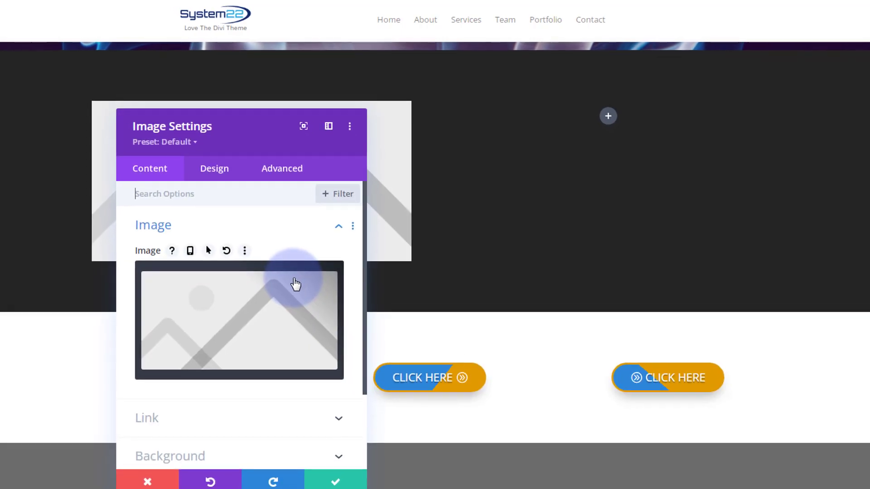
left_click_drag(258, 138, 643, 119)
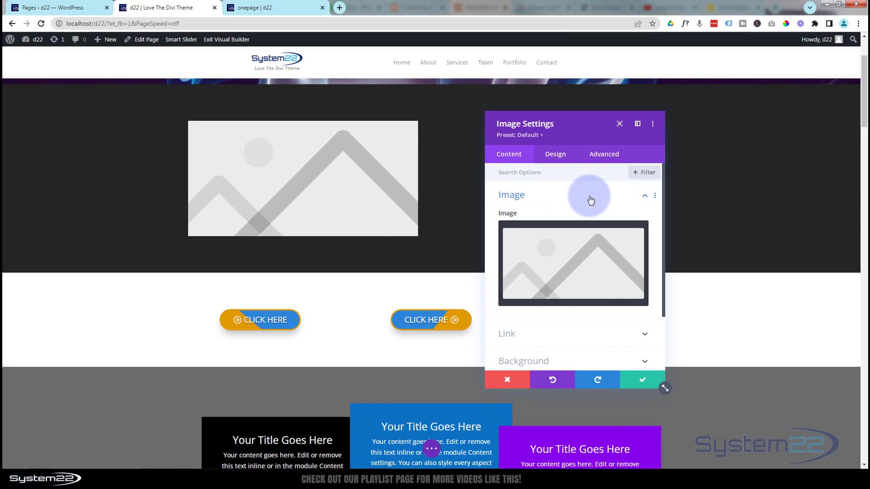
- Insert the tall full-page website screenshot from the Media Library into the left Image module
left_click(565, 262)
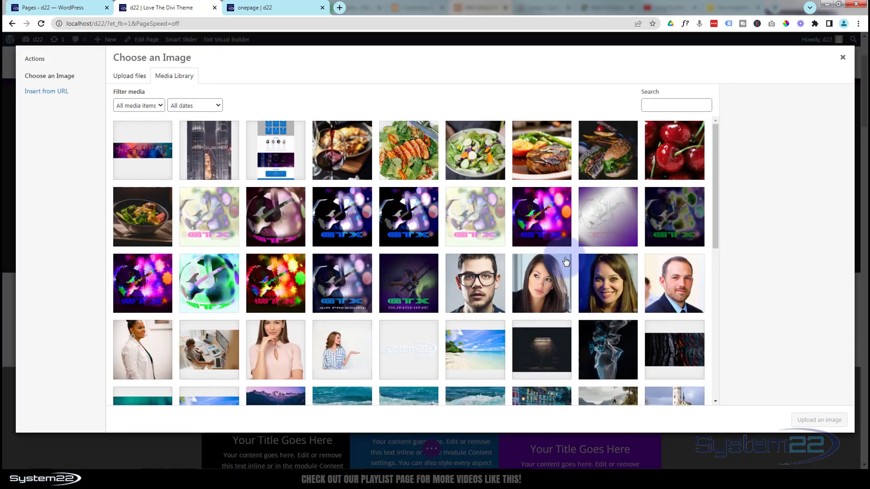
left_click(276, 154)
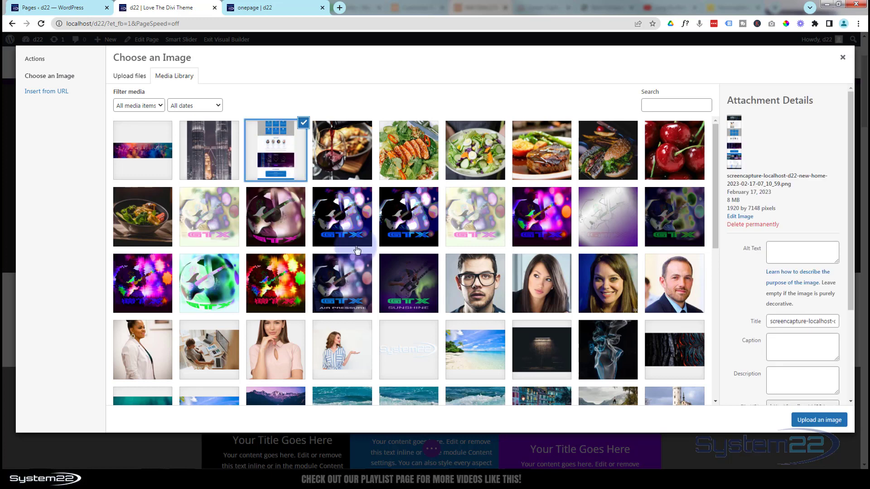
left_click(818, 420)
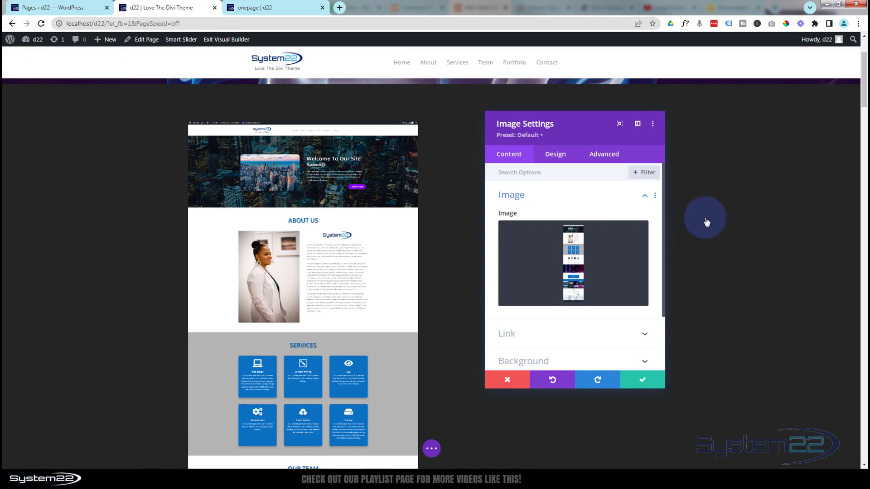
scroll(708, 216, "down", 8)
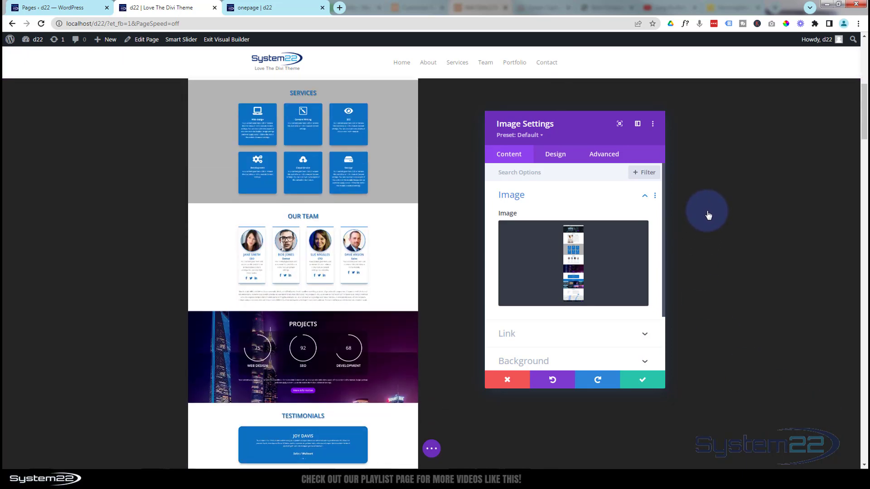
scroll(708, 216, "down", 8)
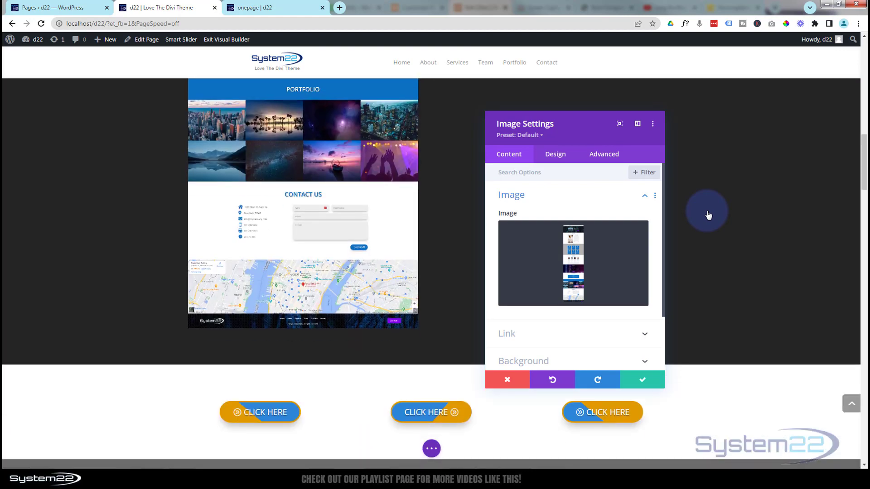
scroll(708, 215, "up", 15)
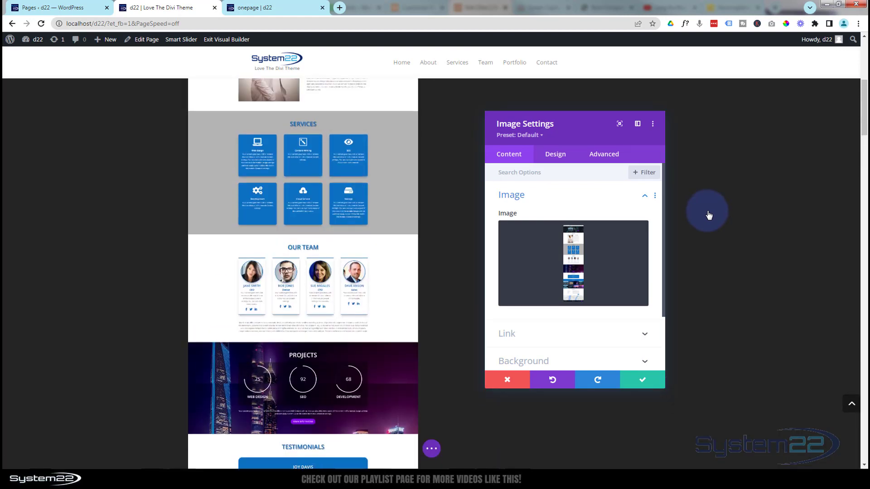
scroll(709, 215, "up", 5)
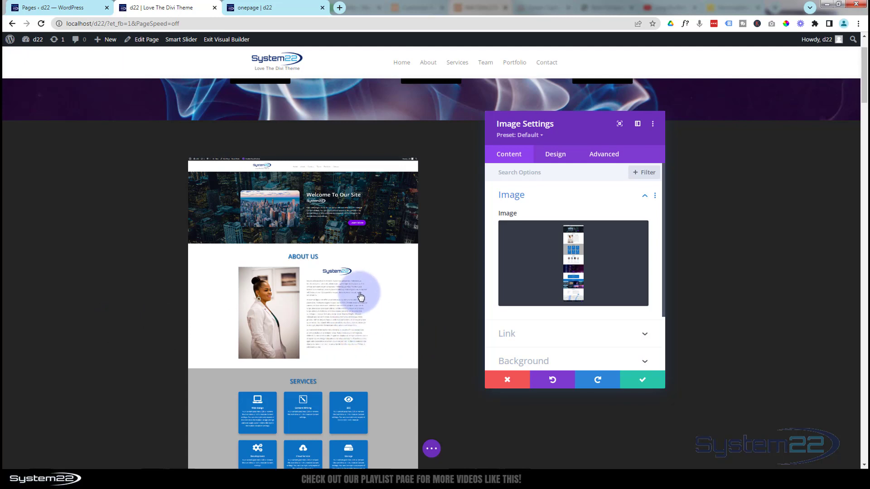
scroll(360, 296, "down", 1)
scroll(360, 295, "up", 2)
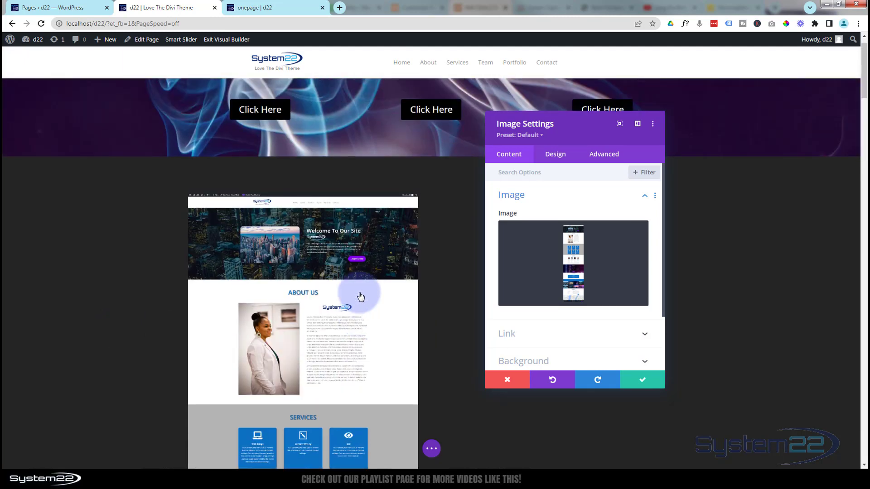
scroll(361, 297, "down", 1)
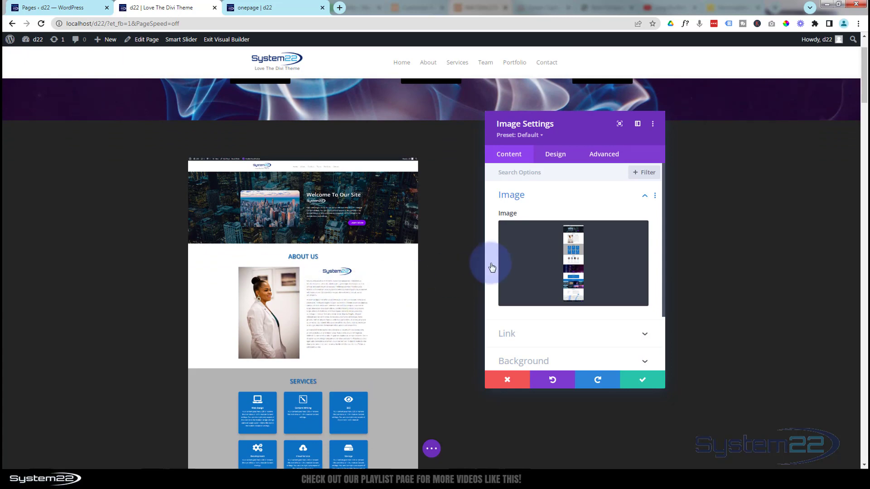
mouse_move(500, 264)
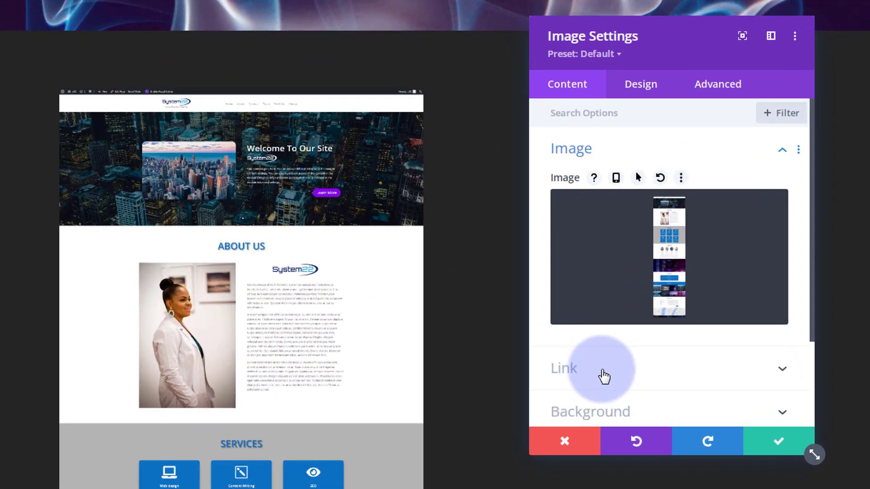
left_click(532, 341)
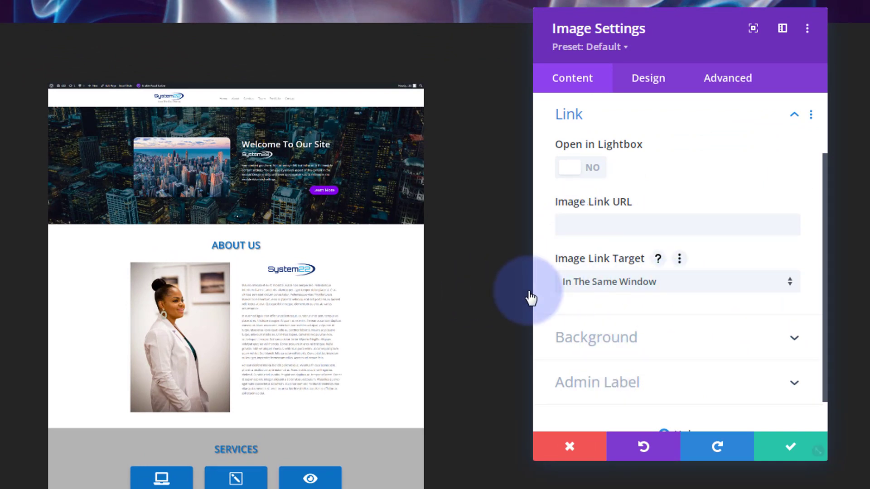
- Keep the Image Link Target as In The Same Window and save the image settings
left_click(676, 285)
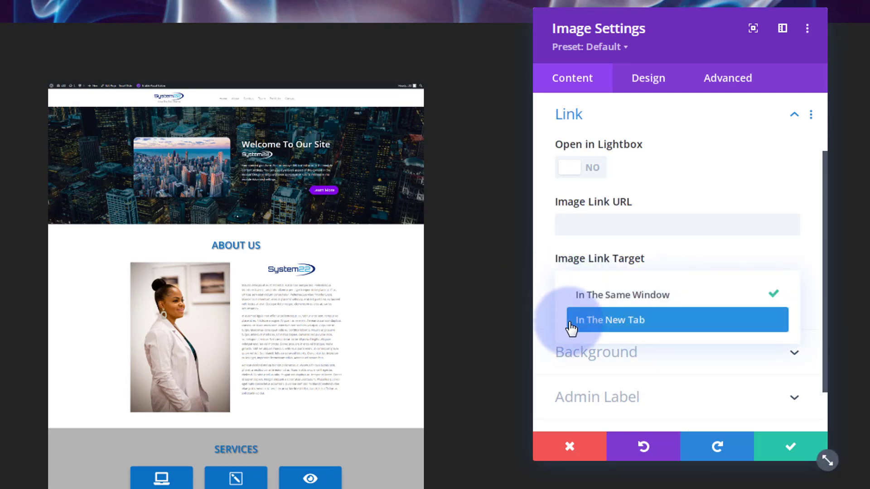
left_click(543, 296)
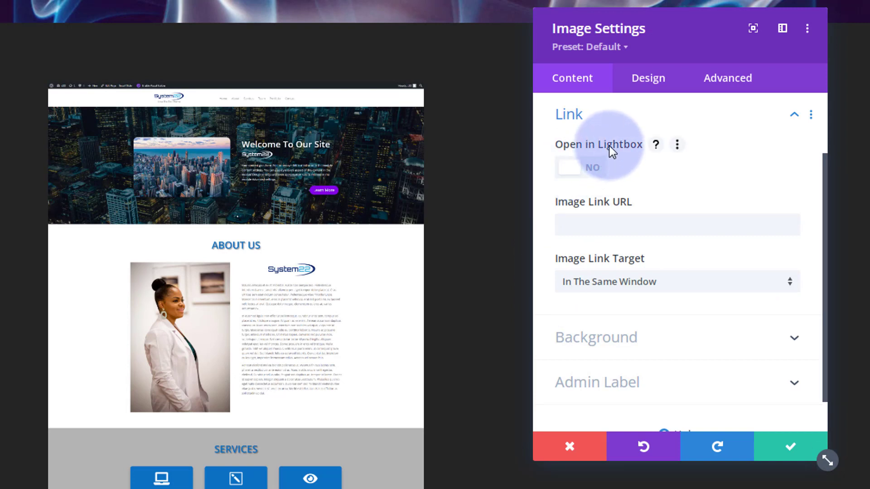
left_click(797, 451)
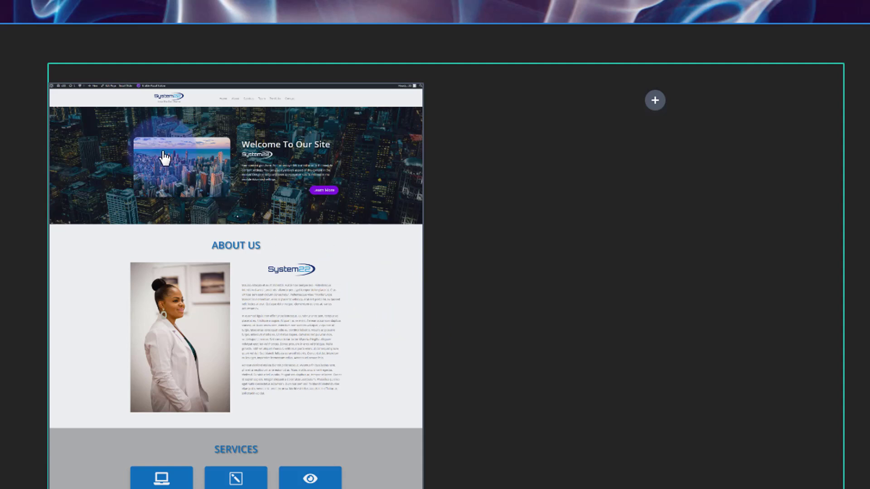
- Open the first column's settings from the row and reveal its Advanced > Custom CSS fields
mouse_move(97, 132)
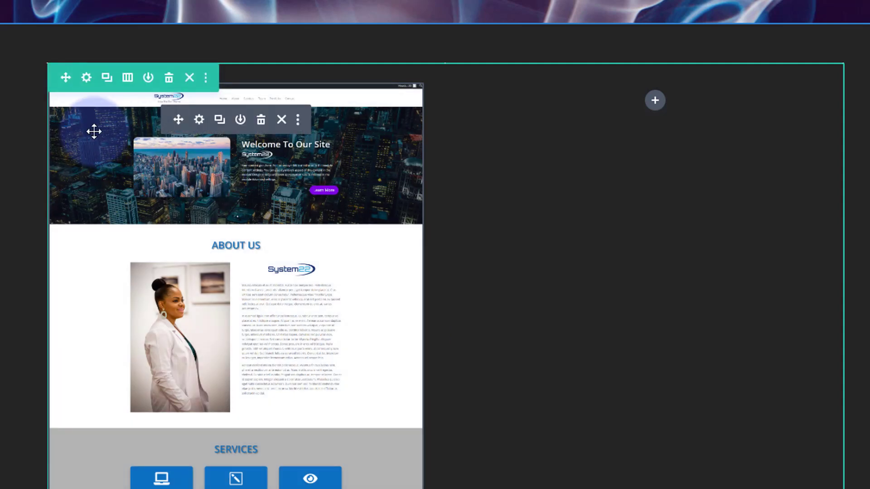
left_click(87, 79)
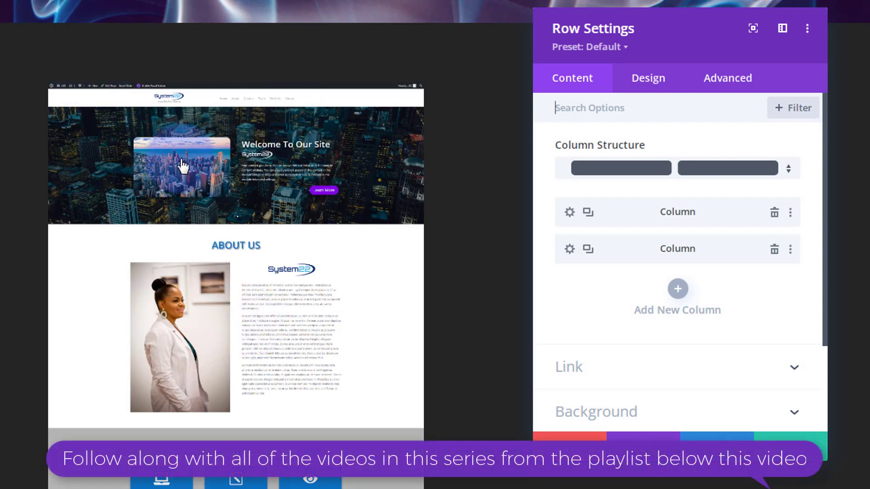
left_click(569, 213)
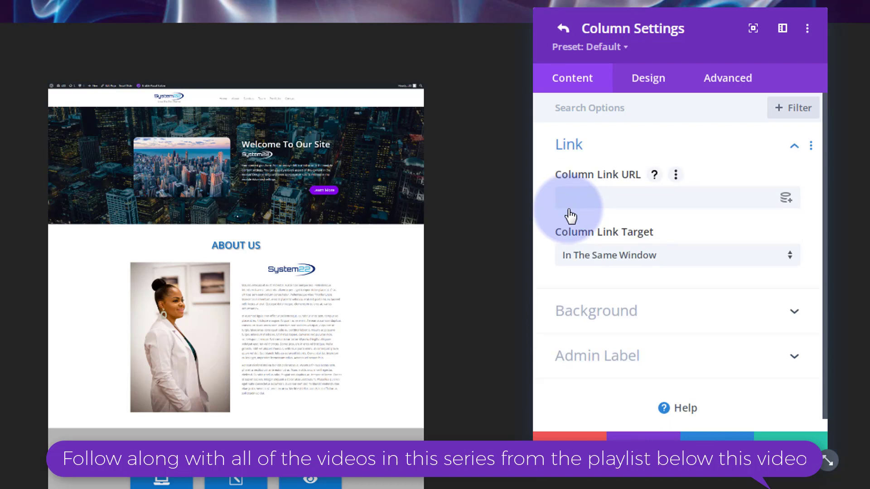
left_click(724, 90)
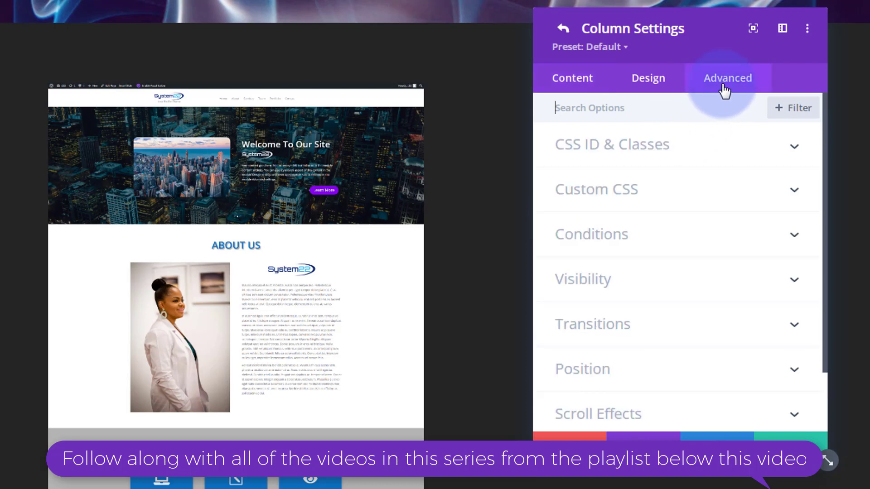
left_click(674, 190)
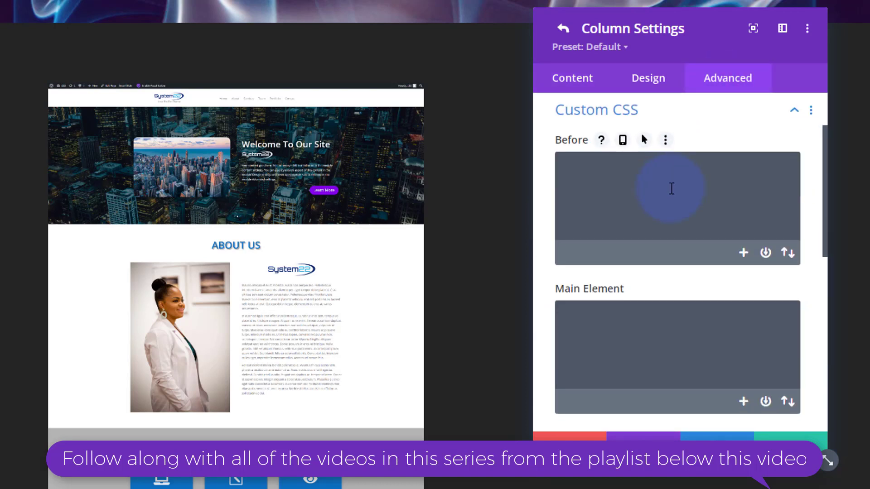
scroll(671, 189, "down", 3)
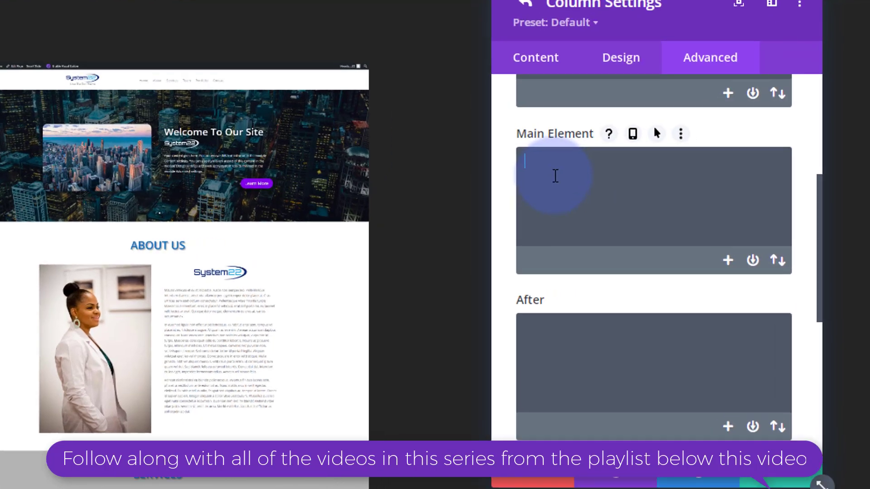
left_click(611, 185)
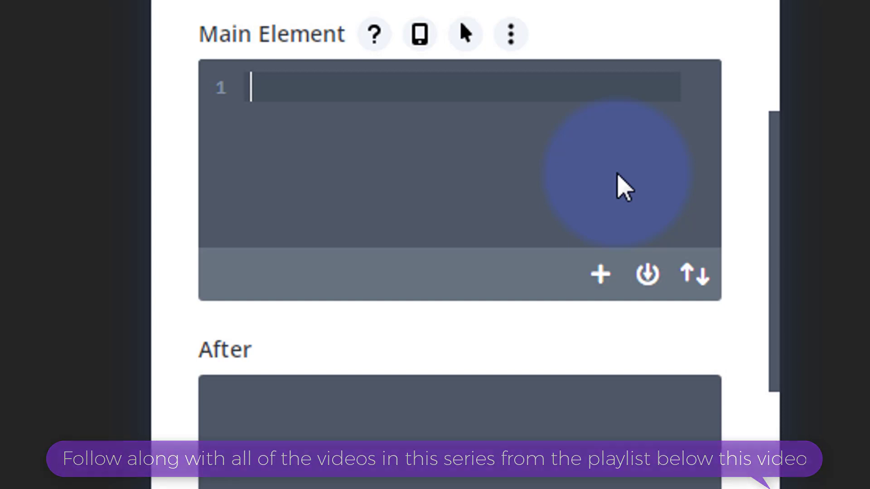
- Enter height:350px; as the column's Main Element CSS and check the cropped column
type("height:")
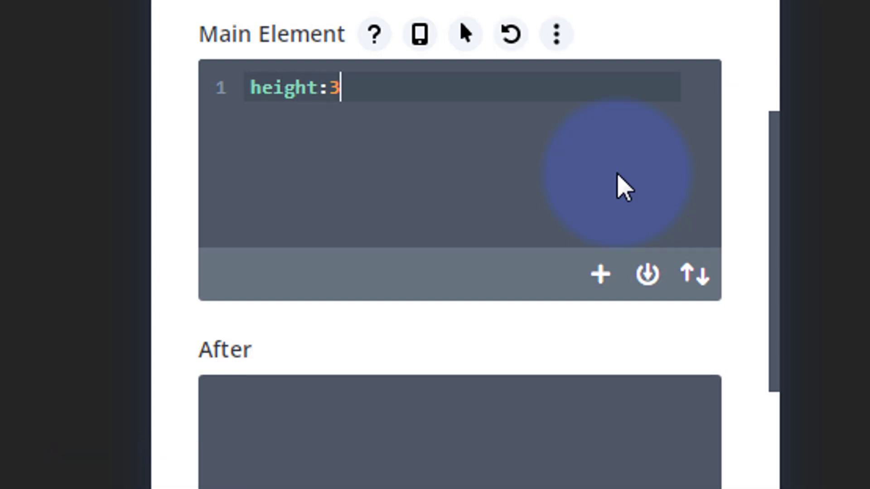
type("350px")
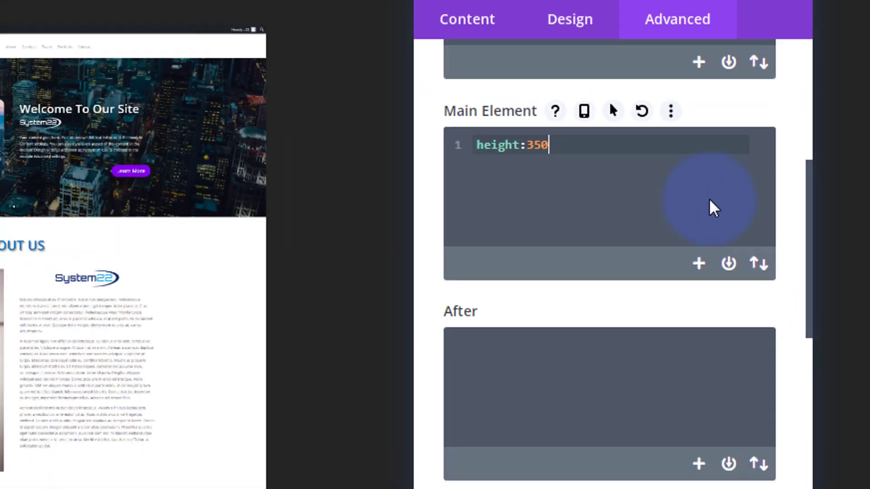
type(";")
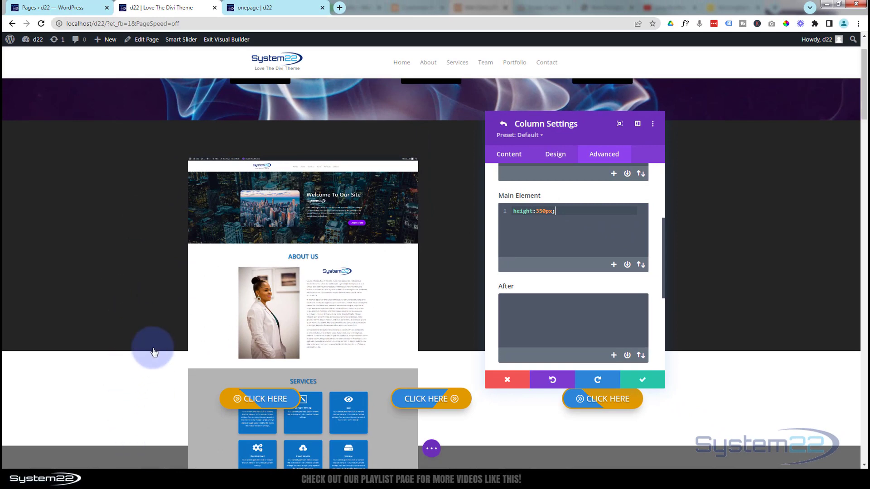
scroll(172, 372, "down", 4)
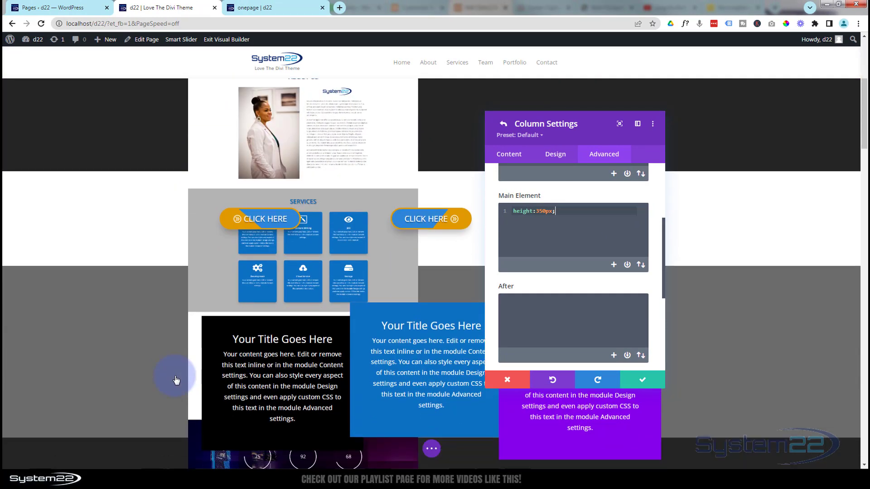
scroll(176, 380, "down", 6)
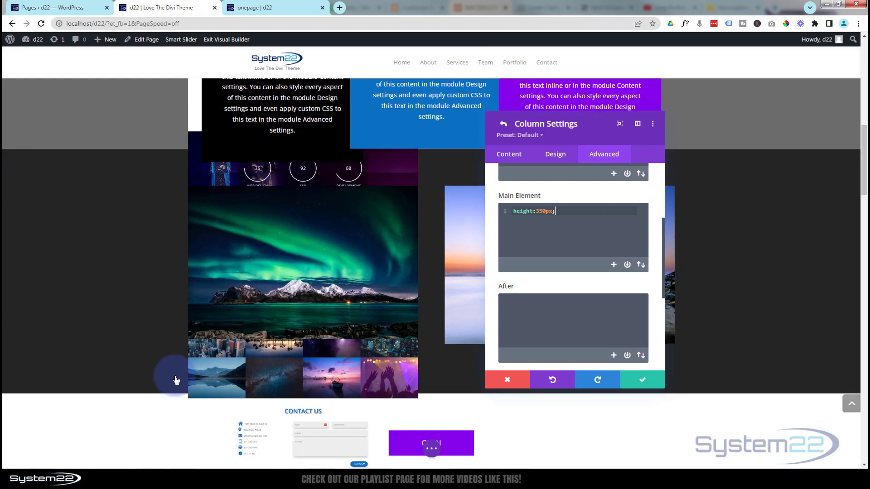
scroll(177, 380, "up", 5)
scroll(176, 380, "up", 5)
scroll(176, 380, "down", 1)
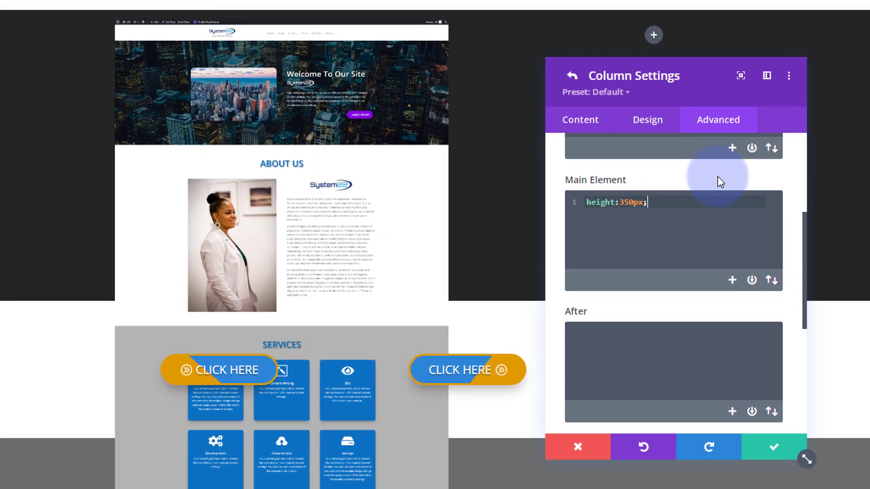
- Set the screenshot column's Vertical Overflow to Scroll under Advanced > Visibility
scroll(606, 198, "up", 3)
left_click(722, 221)
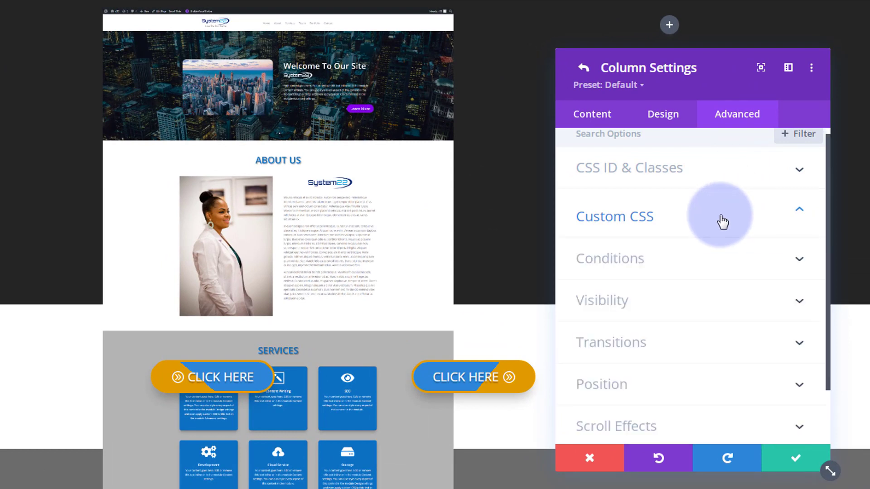
scroll(722, 219, "down", 2)
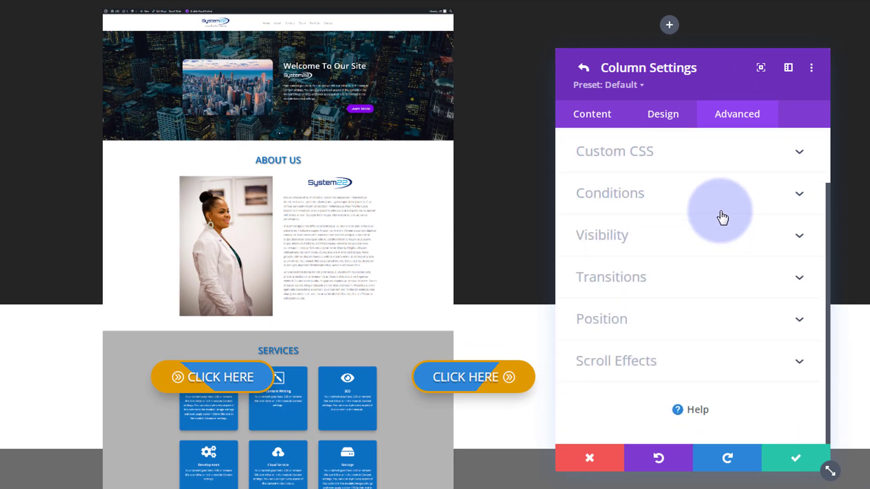
left_click(683, 243)
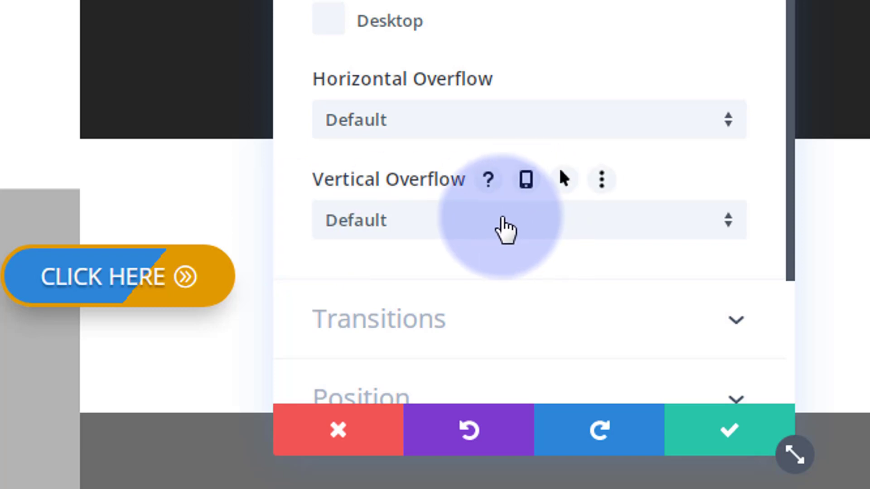
left_click(505, 221)
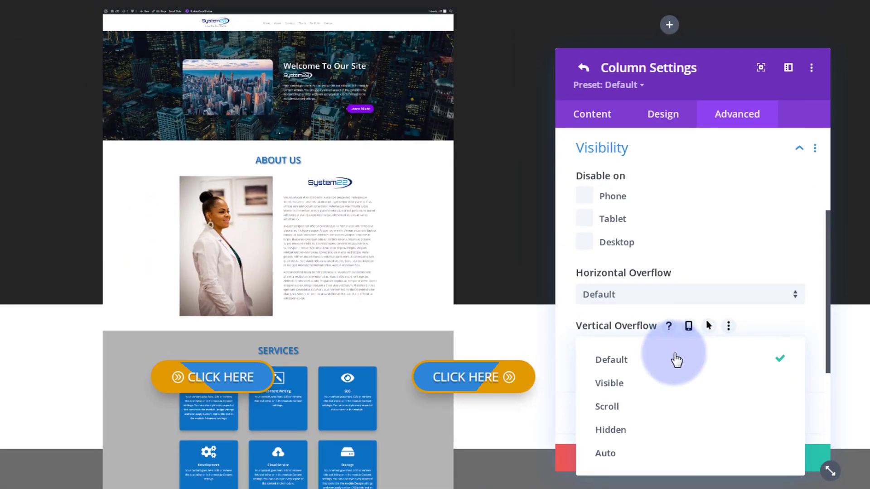
left_click(659, 430)
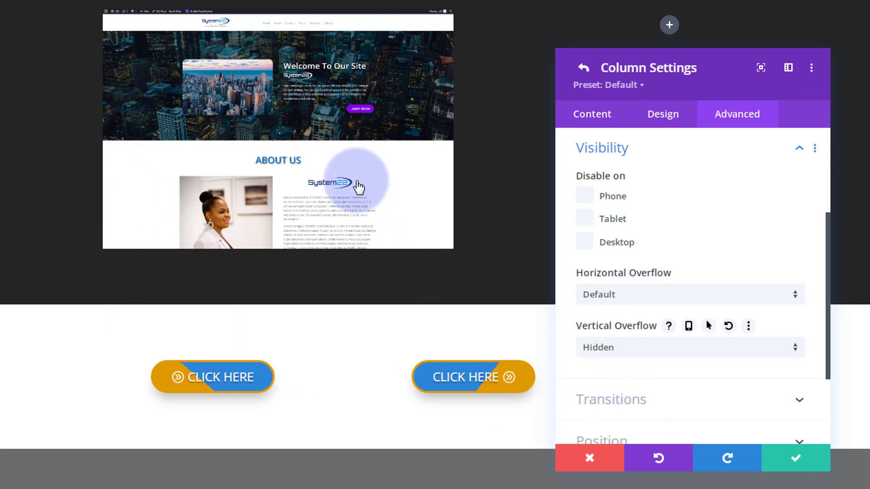
scroll(358, 186, "up", 3)
scroll(357, 185, "down", 4)
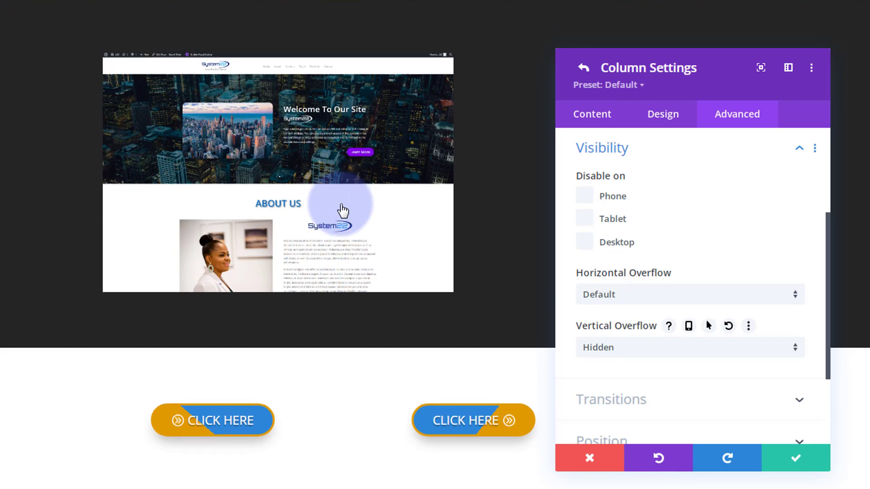
scroll(340, 204, "up", 4)
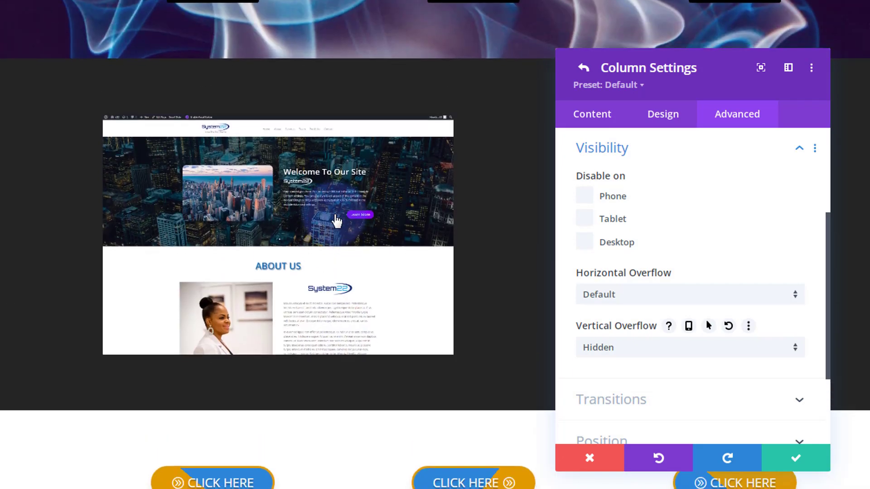
scroll(336, 221, "down", 1)
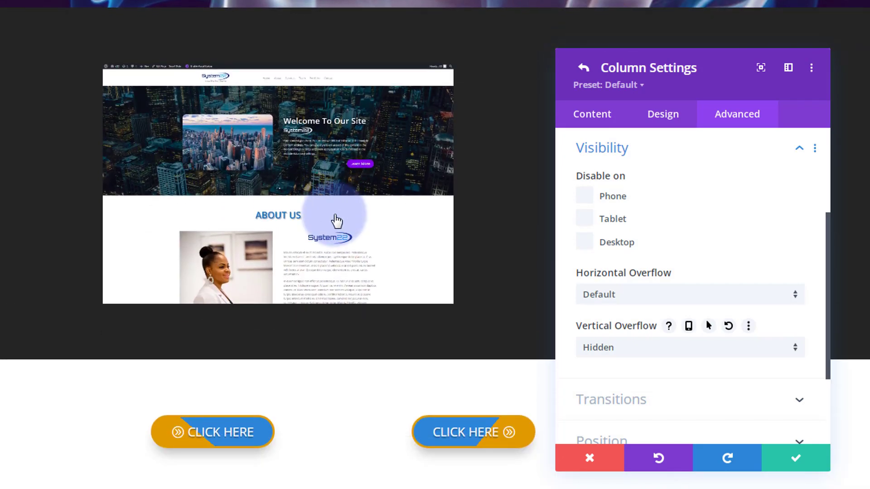
left_click(640, 349)
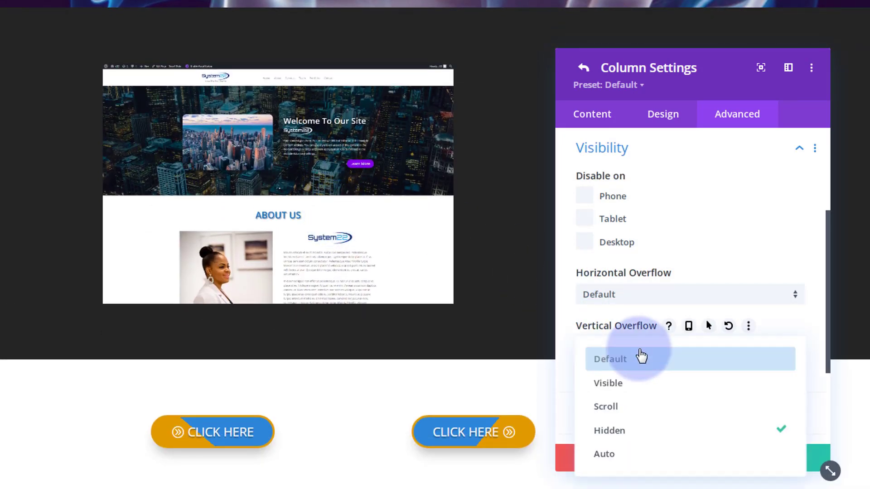
left_click(633, 407)
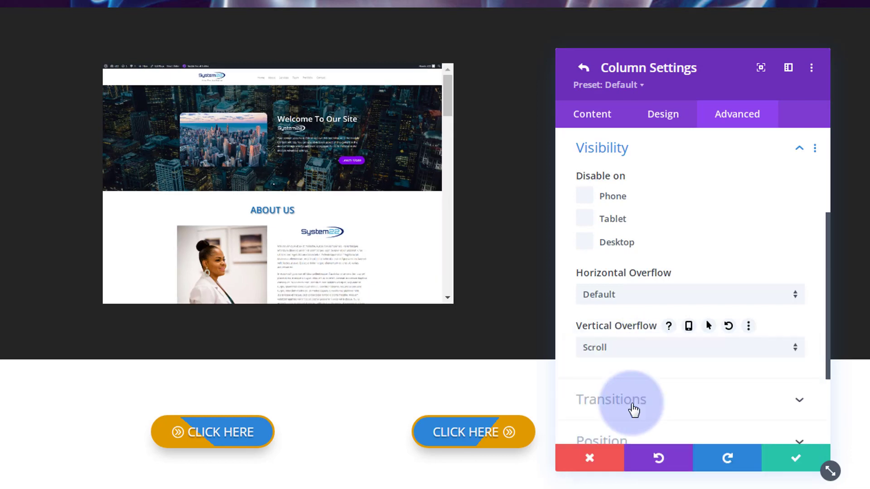
- Test the screenshot's vertical scrollbar, then save the column and row settings
left_click_drag(447, 94, 448, 281)
scroll(301, 240, "up", 10)
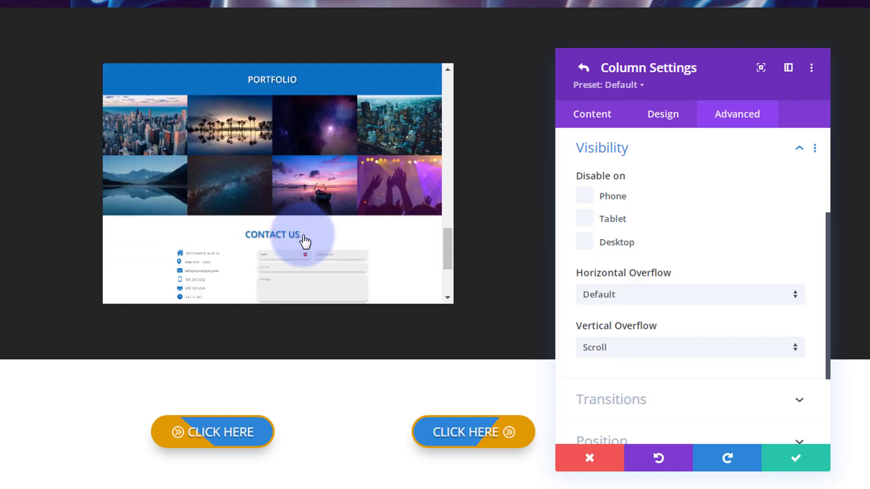
scroll(304, 242, "up", 15)
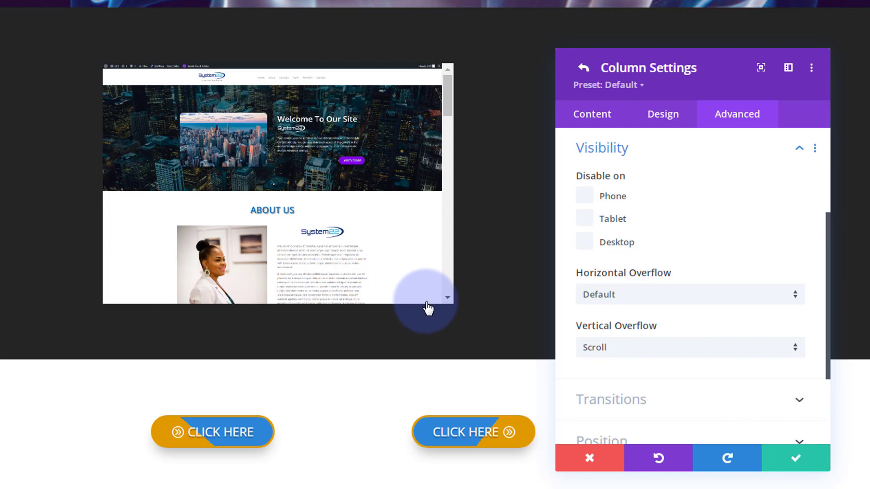
left_click(810, 461)
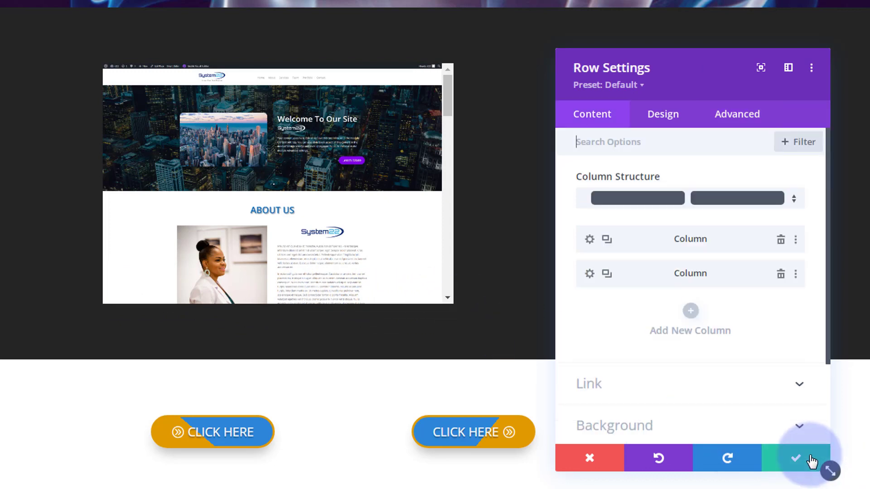
left_click(811, 461)
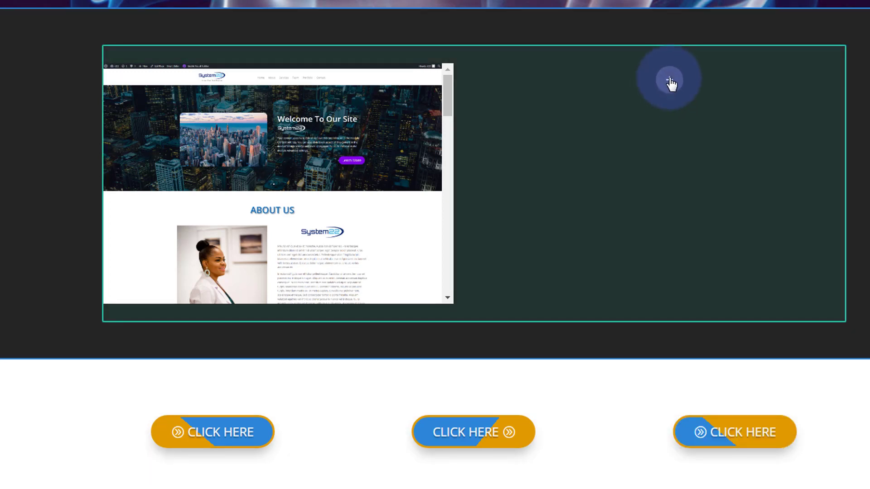
- Add an Image module to the right column showing longer.jpg from the Media Library
left_click(670, 81)
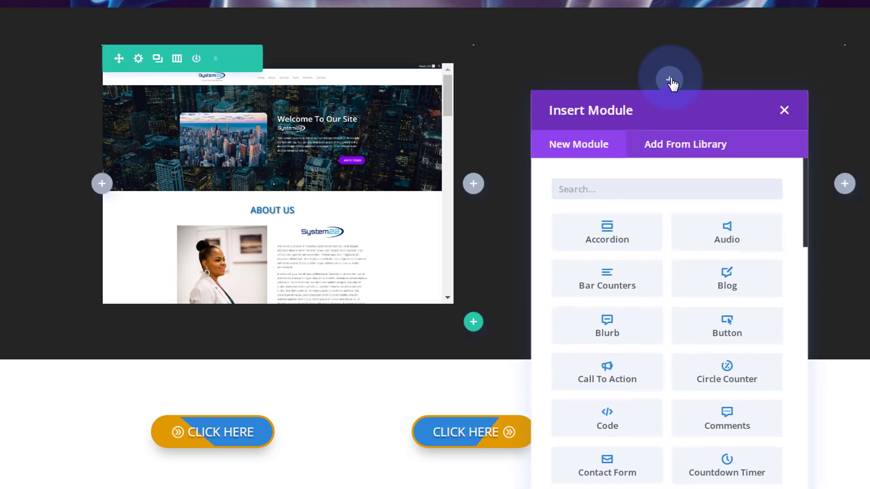
scroll(675, 301, "down", 5)
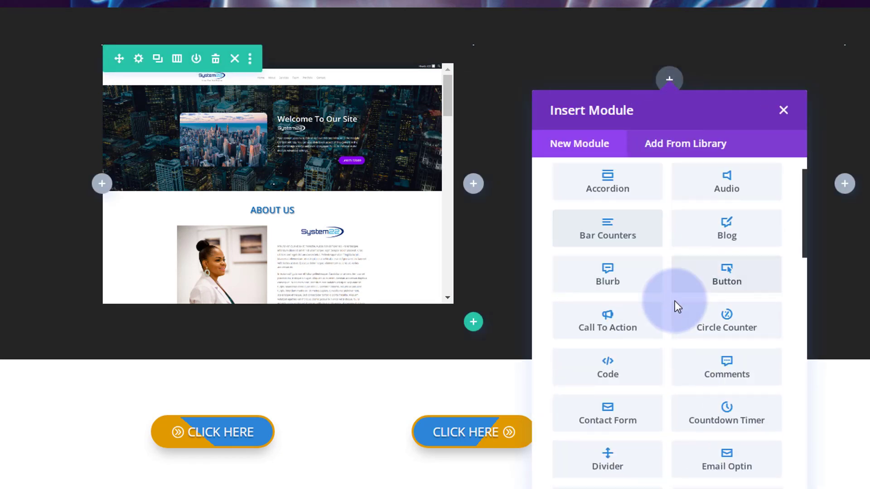
scroll(677, 307, "down", 2)
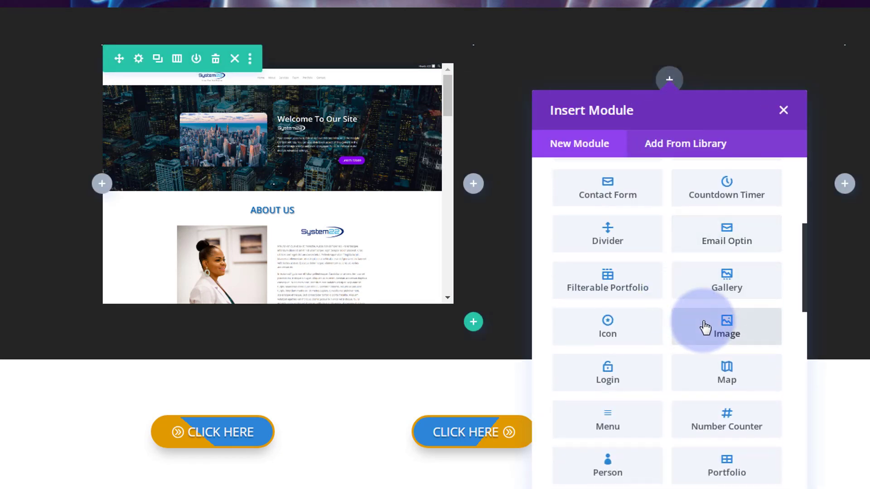
left_click(704, 326)
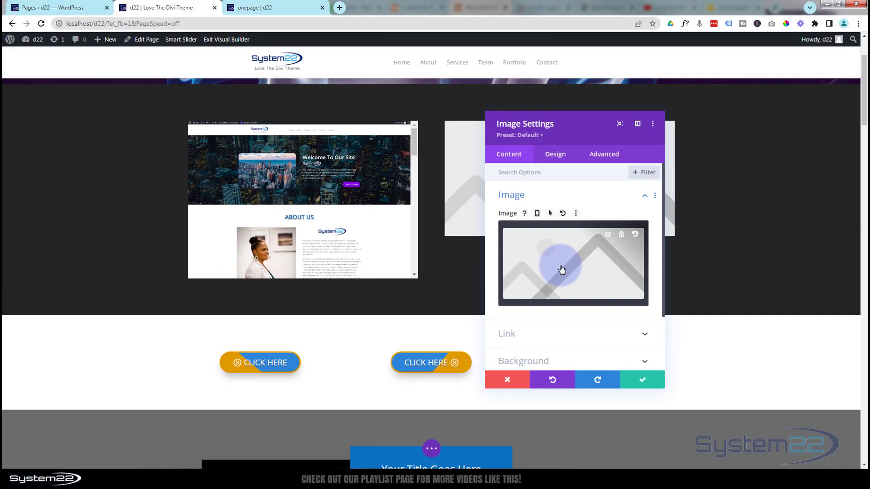
left_click(562, 270)
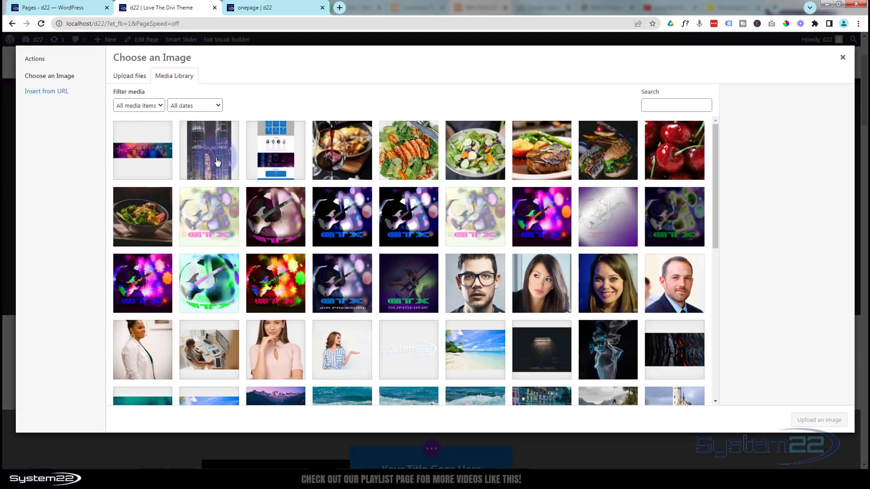
left_click(149, 155)
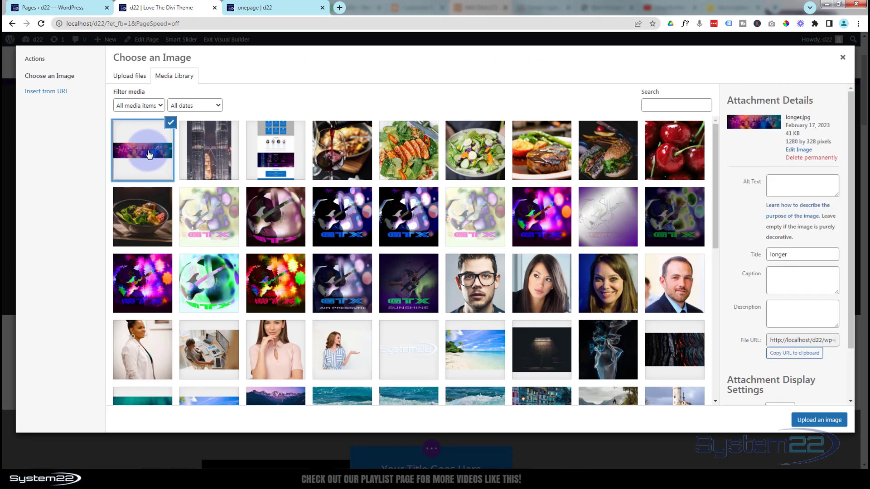
left_click(807, 420)
left_click_drag(375, 122, 320, 120)
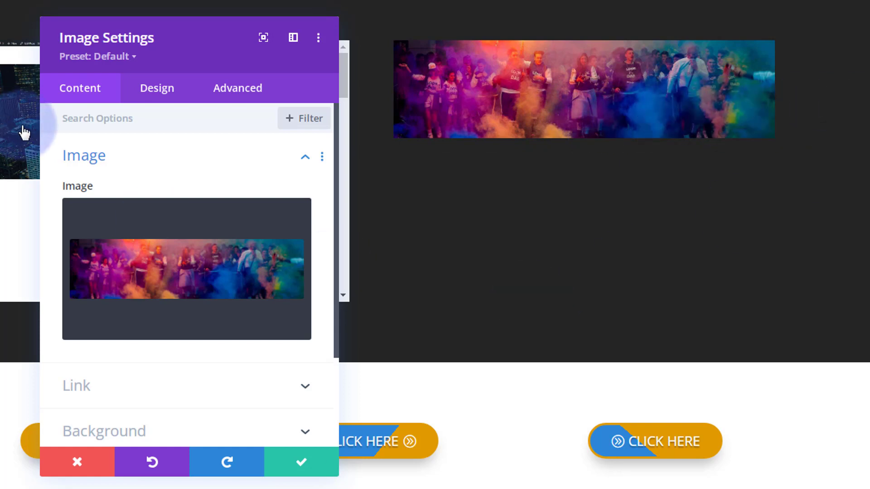
- Set the crowd image's Height to 350px under Design > Sizing
left_click(156, 89)
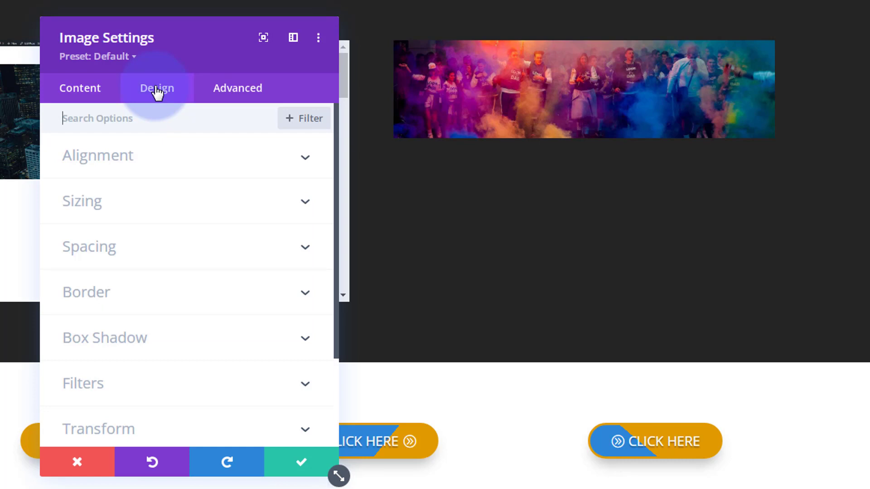
left_click(163, 206)
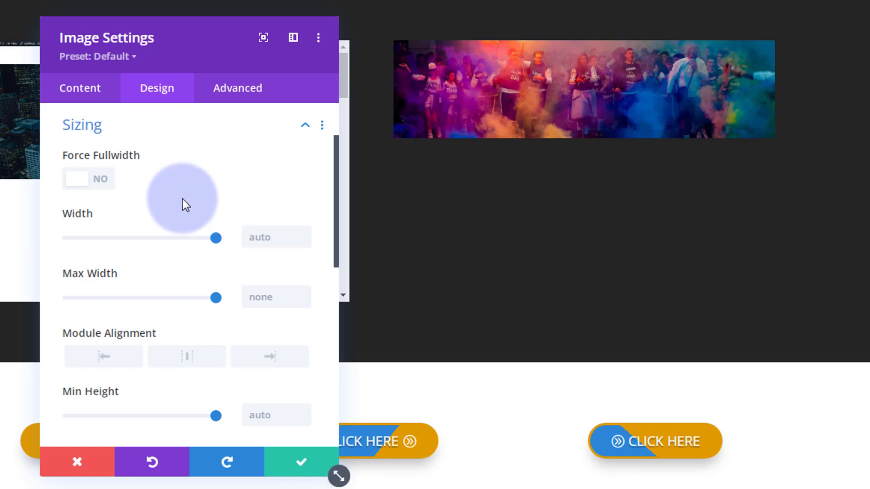
scroll(182, 197, "down", 3)
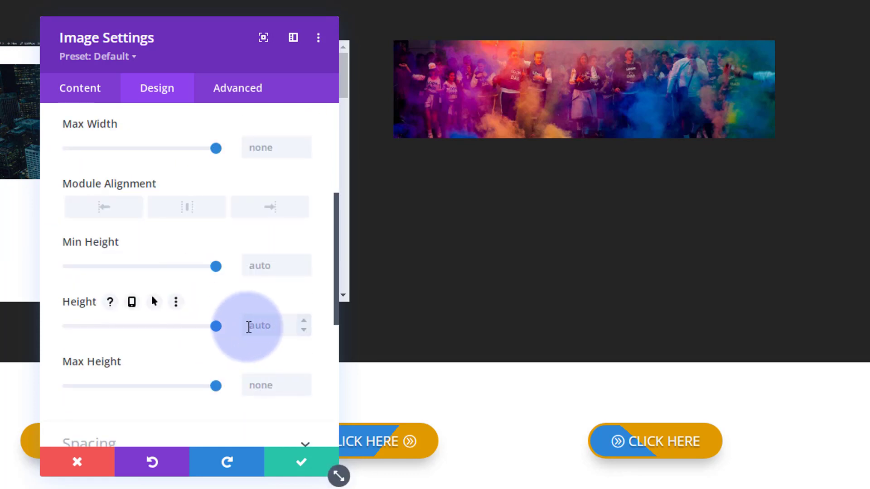
type("350px")
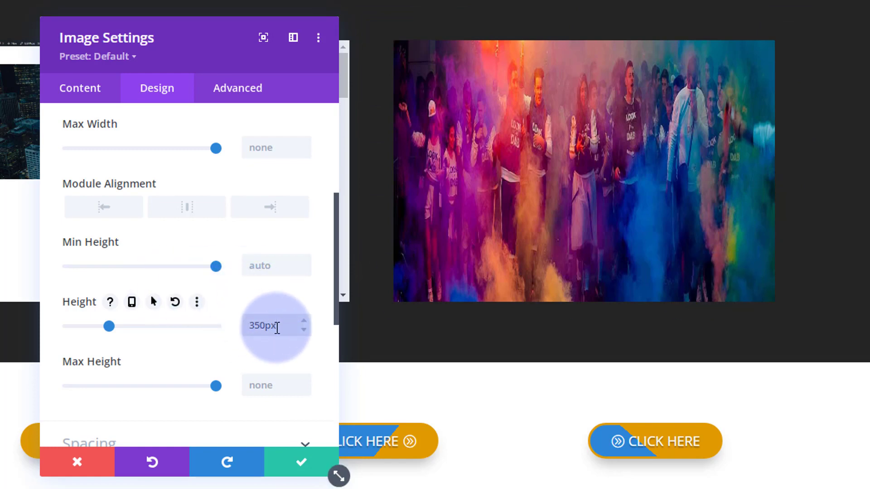
scroll(212, 273, "up", 3)
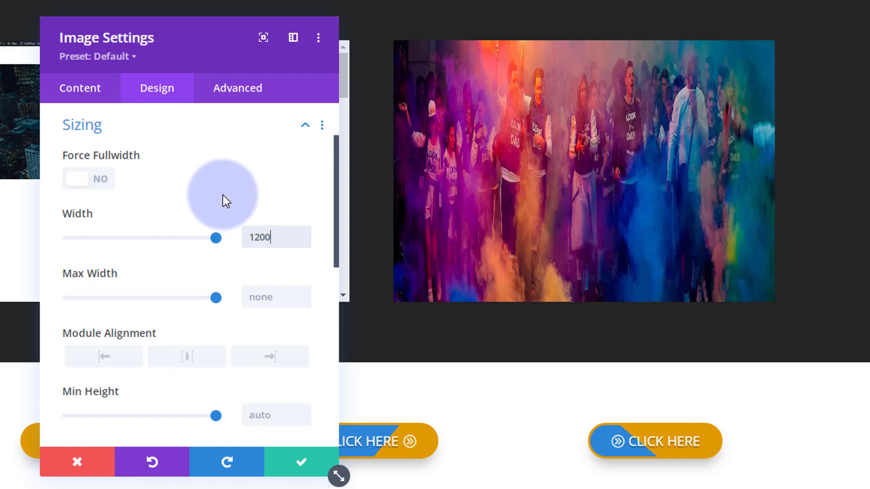
- Switch the image's desktop Width from 1200% to 1200px and save the image settings
type("%")
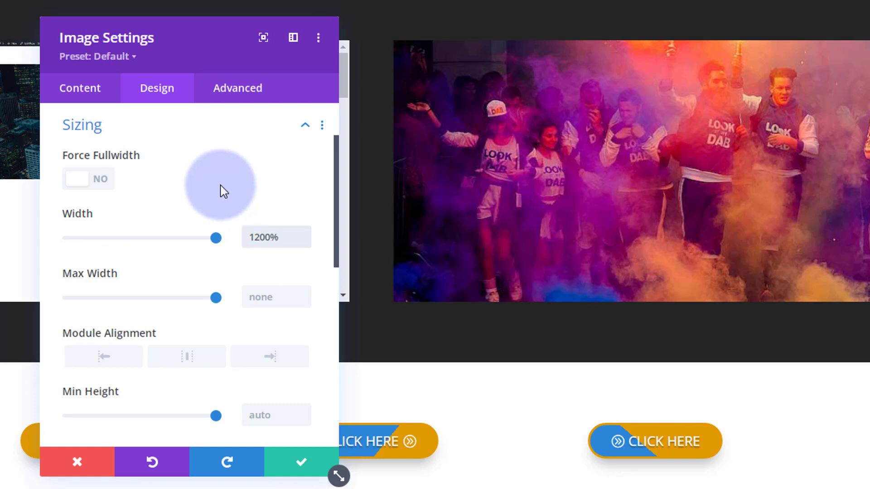
mouse_move(78, 212)
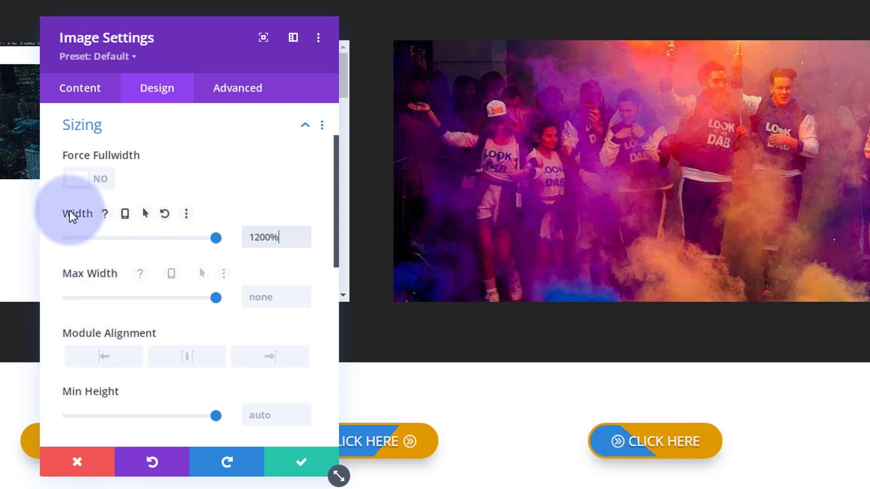
left_click(129, 217)
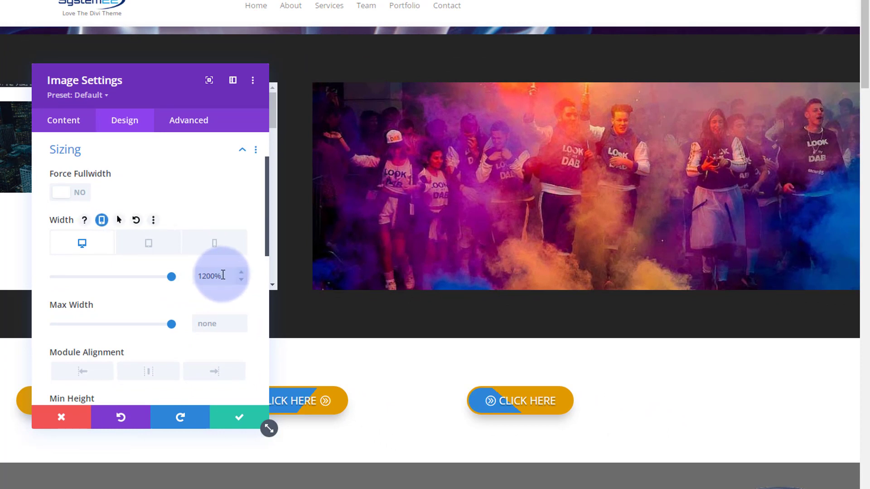
left_click_drag(223, 276, 216, 275)
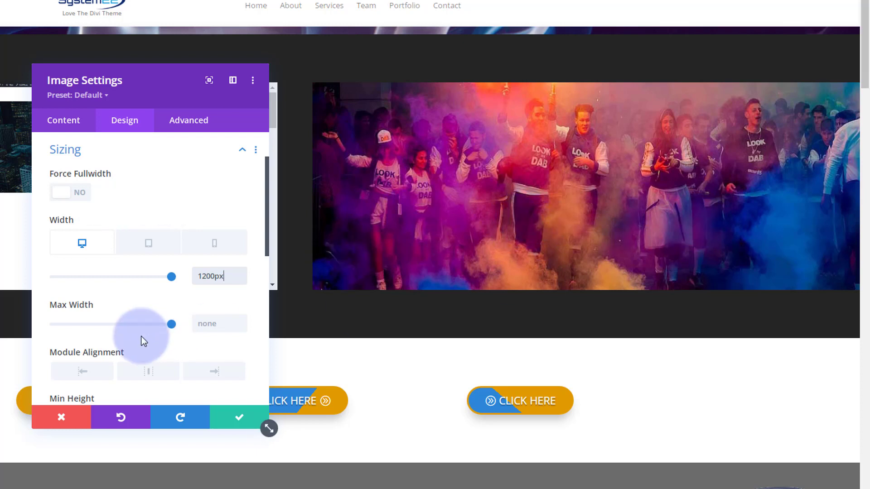
left_click(239, 417)
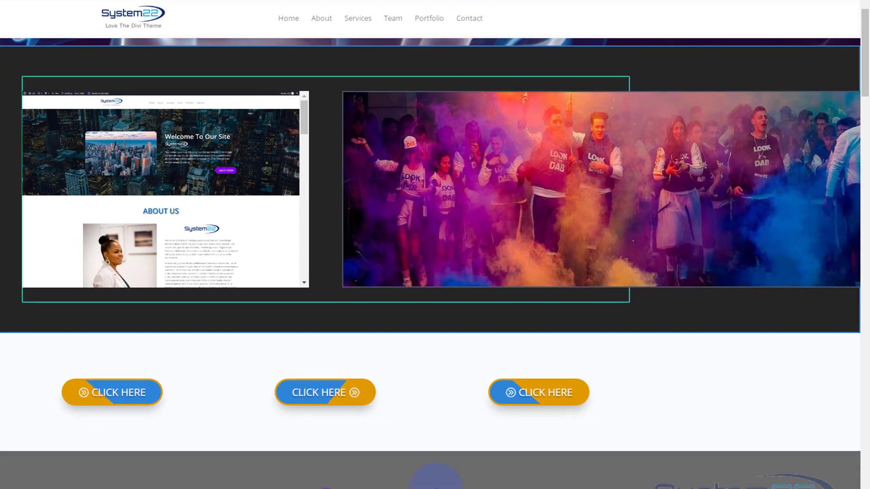
- Bring up the Advanced visibility settings of the two-column row's second column
left_click(397, 308)
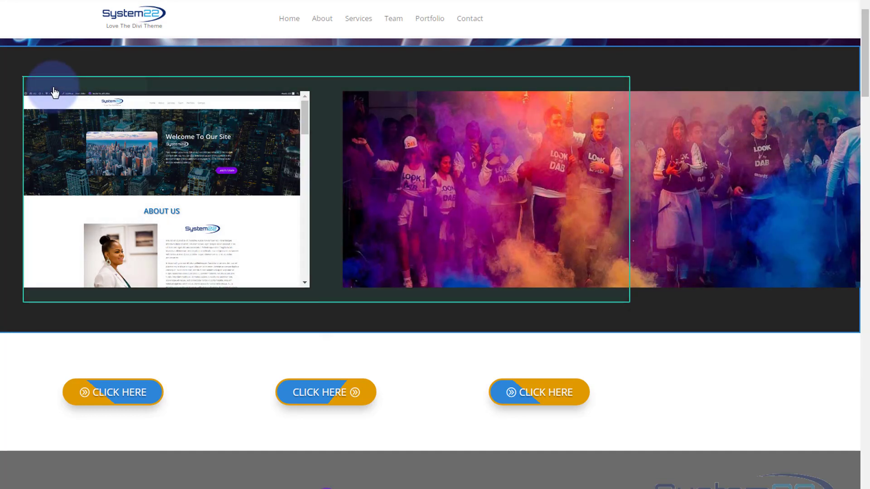
left_click(53, 88)
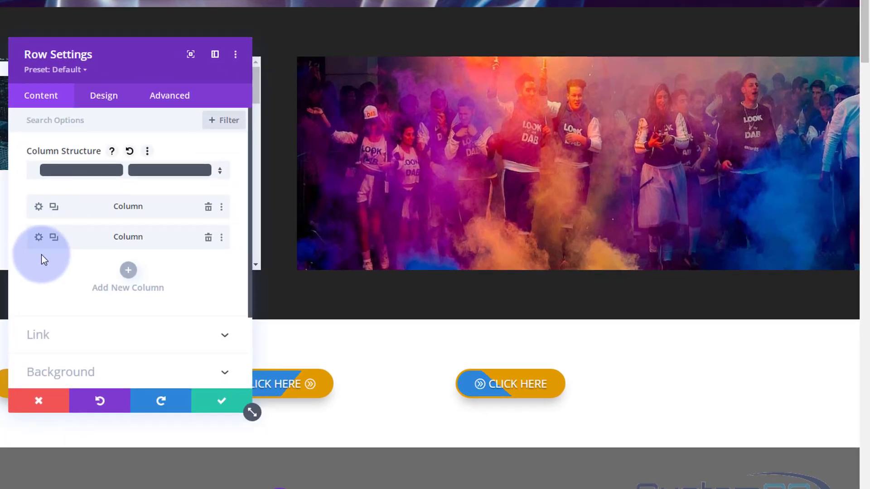
left_click(39, 238)
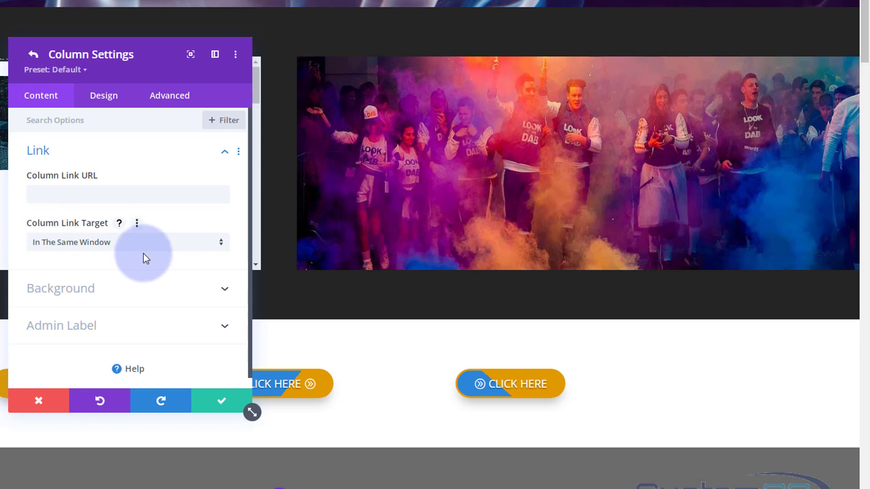
left_click(173, 99)
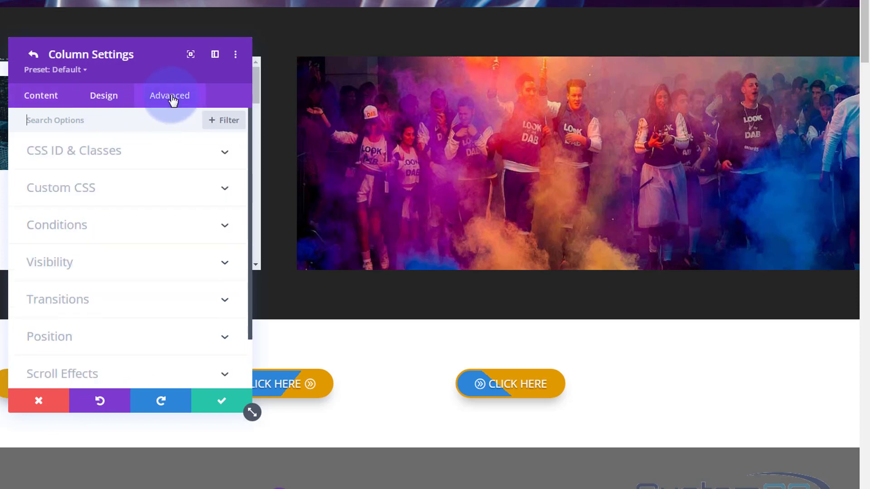
left_click(135, 274)
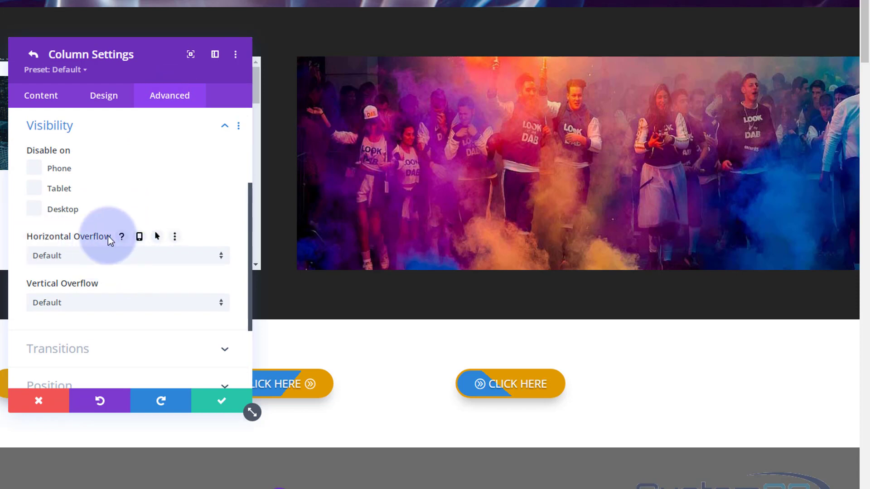
- Set the second column's Horizontal Overflow to Scroll, then save the column and row settings
left_click(85, 256)
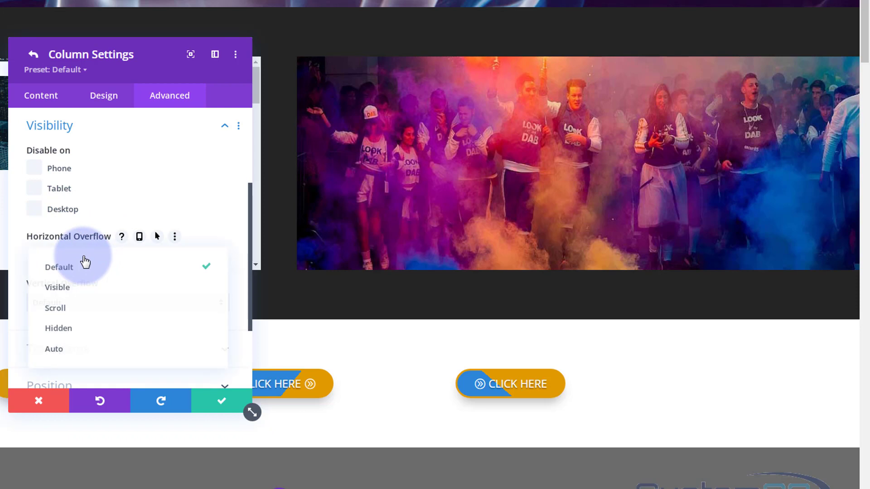
left_click(87, 331)
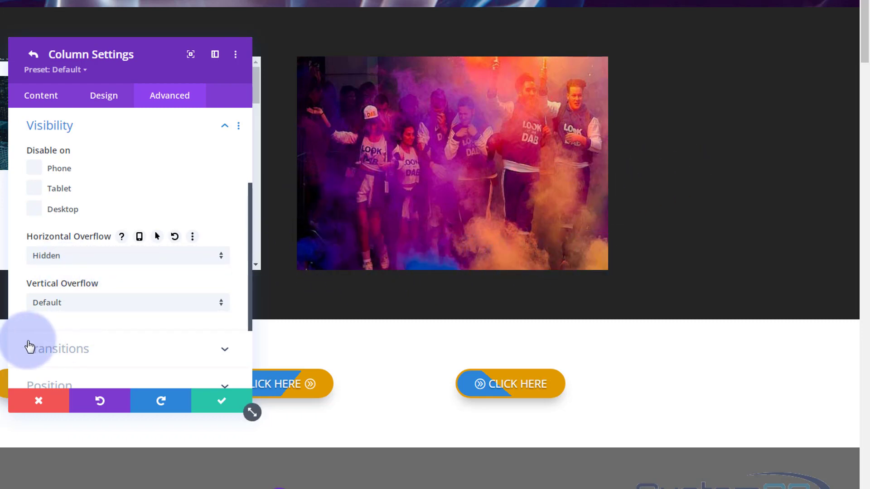
left_click(117, 257)
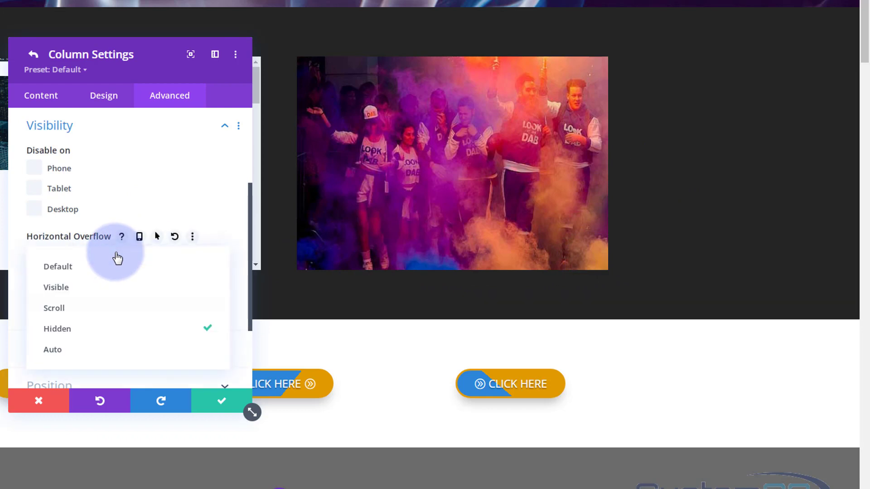
left_click(94, 317)
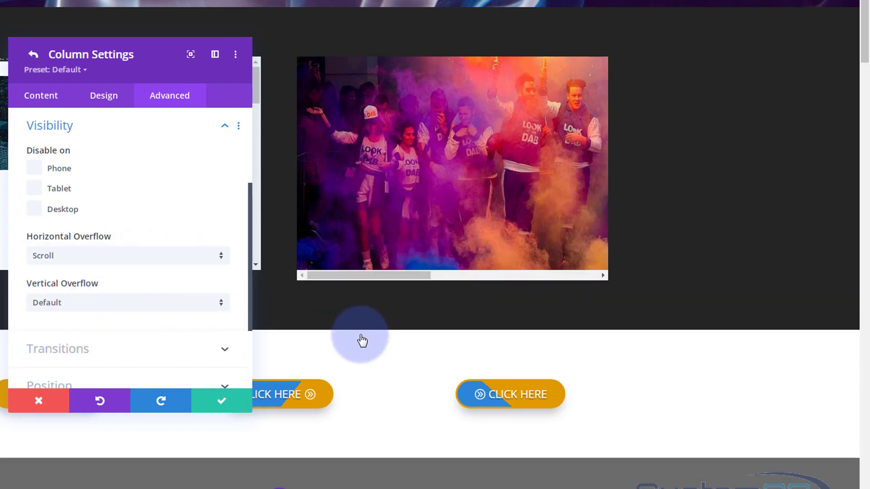
left_click_drag(322, 277, 519, 281)
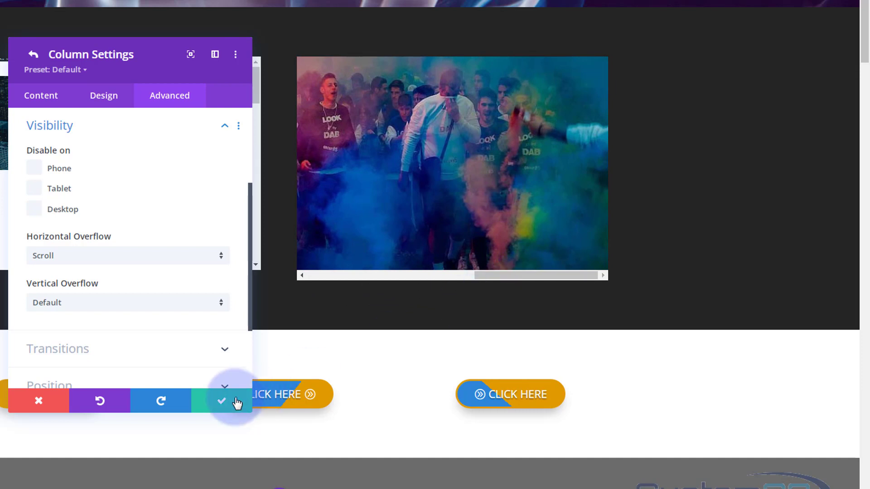
left_click(220, 404)
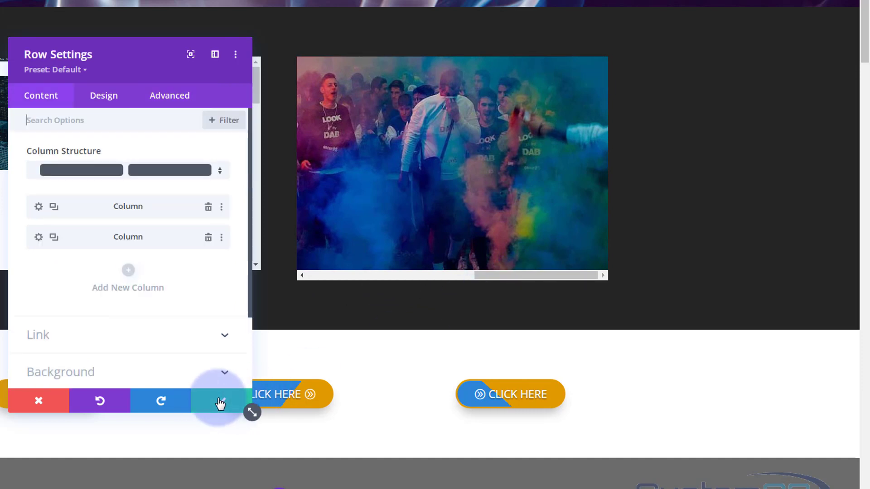
left_click(219, 403)
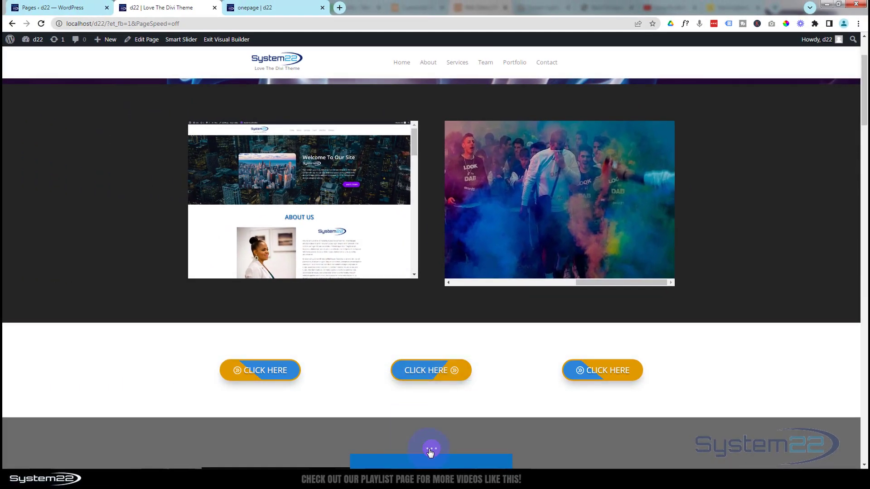
- Exit the Visual Builder to view the live page
left_click(429, 450)
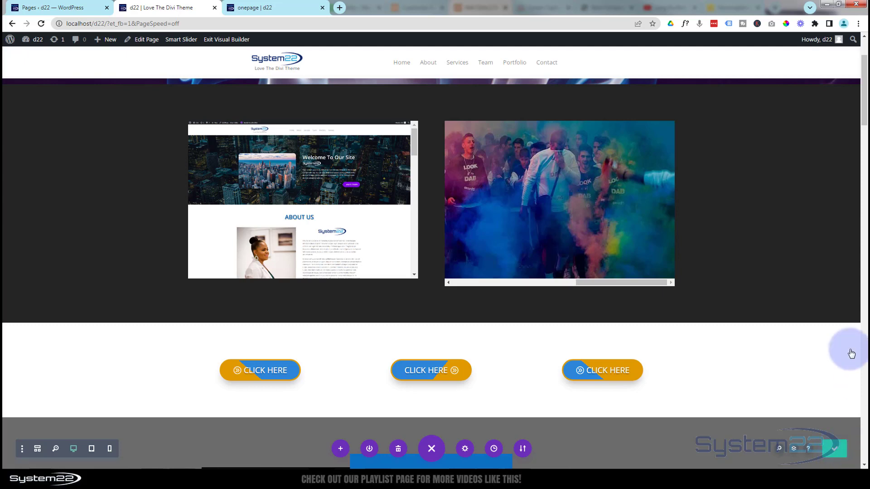
left_click(224, 40)
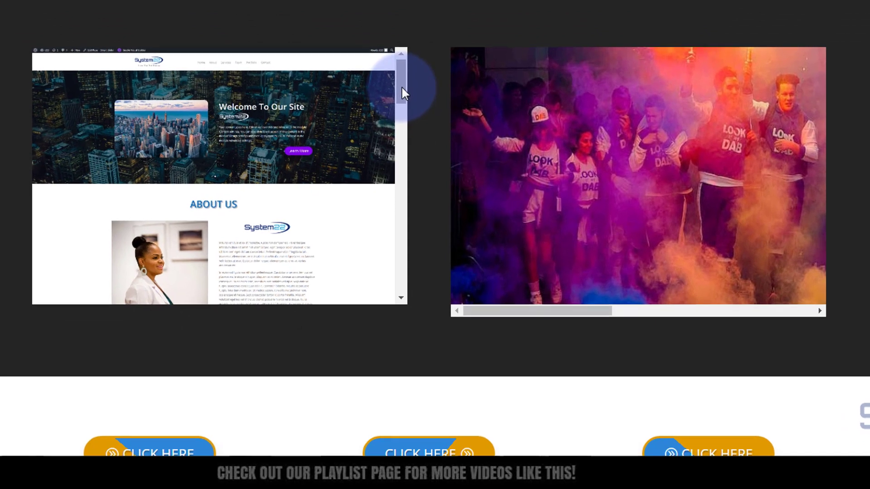
left_click_drag(402, 88, 413, 75)
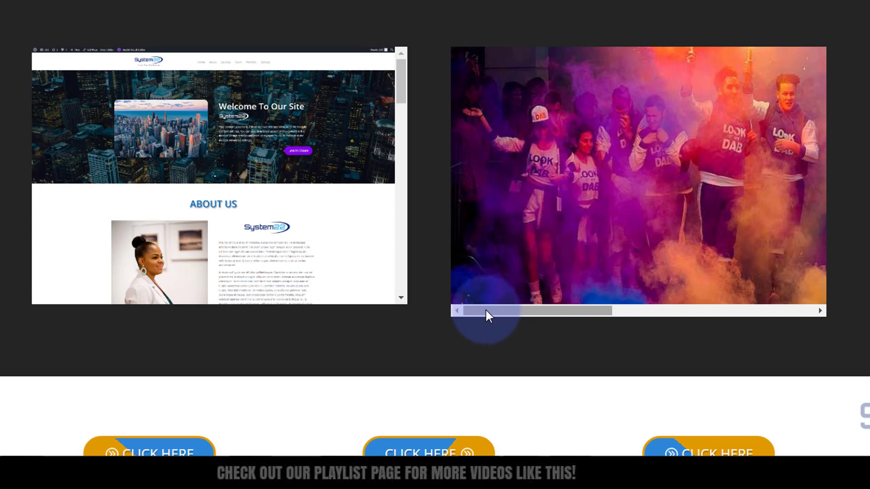
- Scroll the crowd photo horizontally and the tall screenshot vertically to check both panels
mouse_move(486, 311)
left_mouse_down()
mouse_move(718, 328)
mouse_move(629, 310)
mouse_move(477, 313)
left_mouse_up()
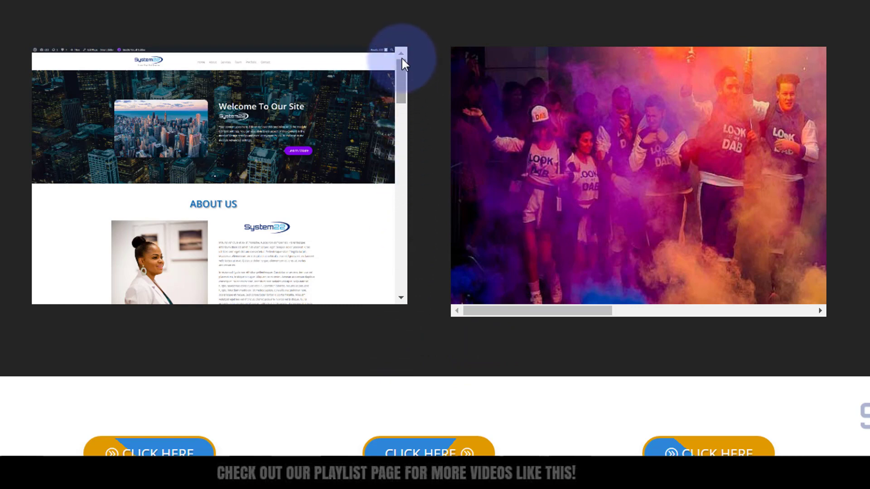
left_click_drag(491, 310, 747, 313)
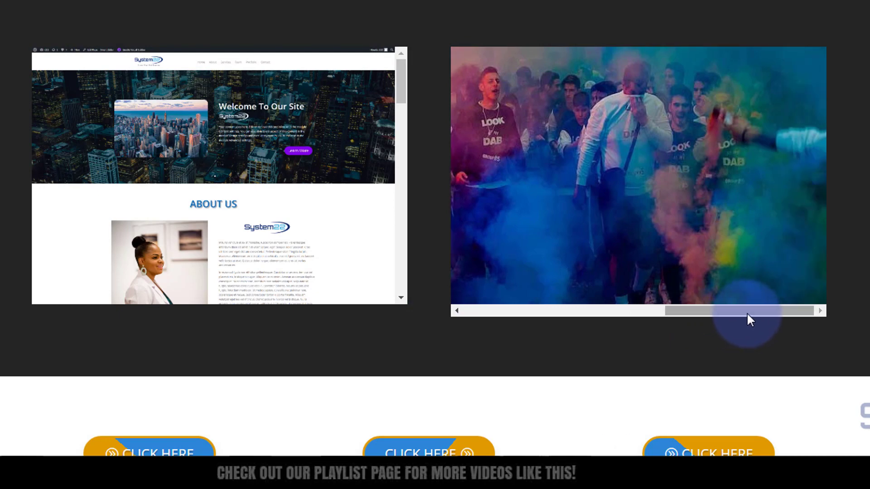
left_click_drag(400, 84, 398, 120)
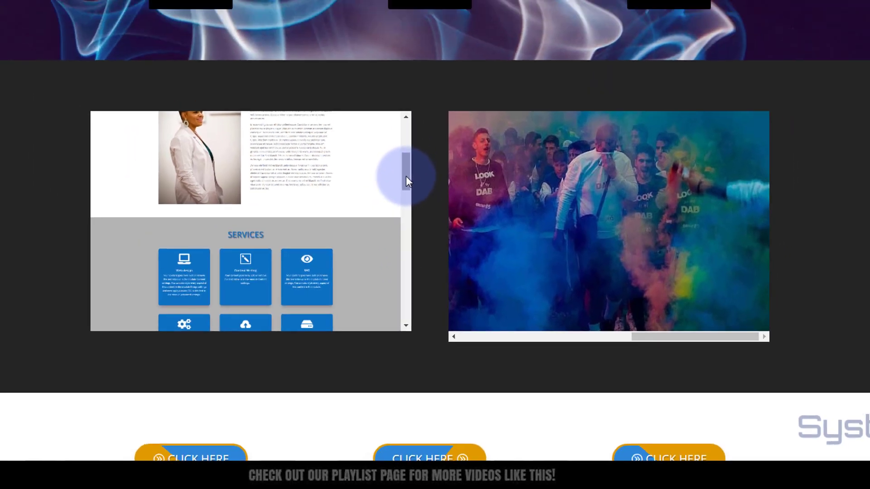
right_click(402, 127)
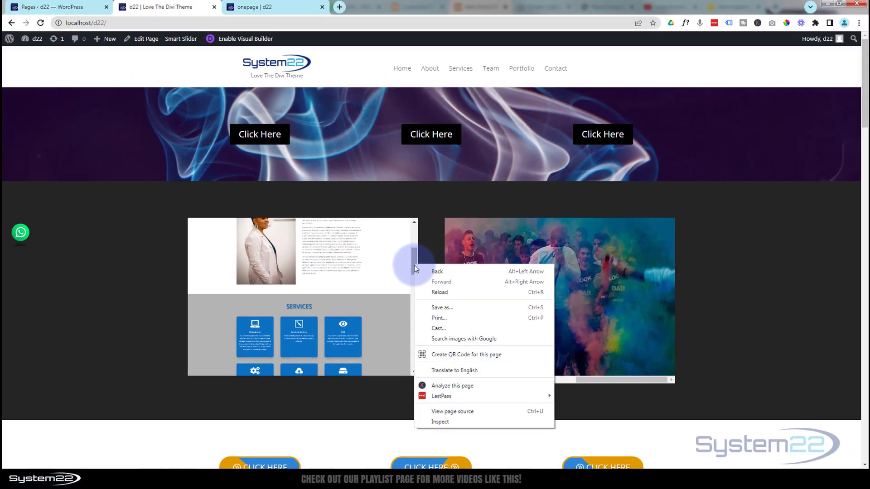
left_click(446, 421)
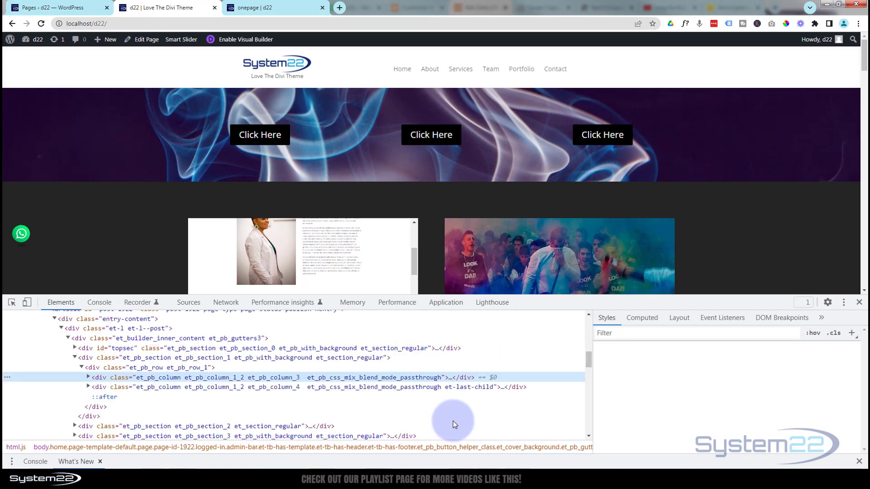
left_click_drag(517, 296, 512, 257)
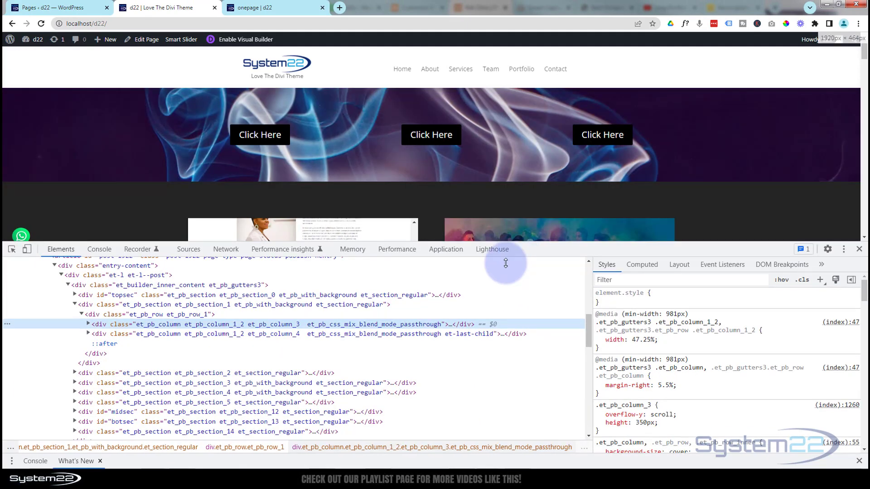
left_click(88, 324)
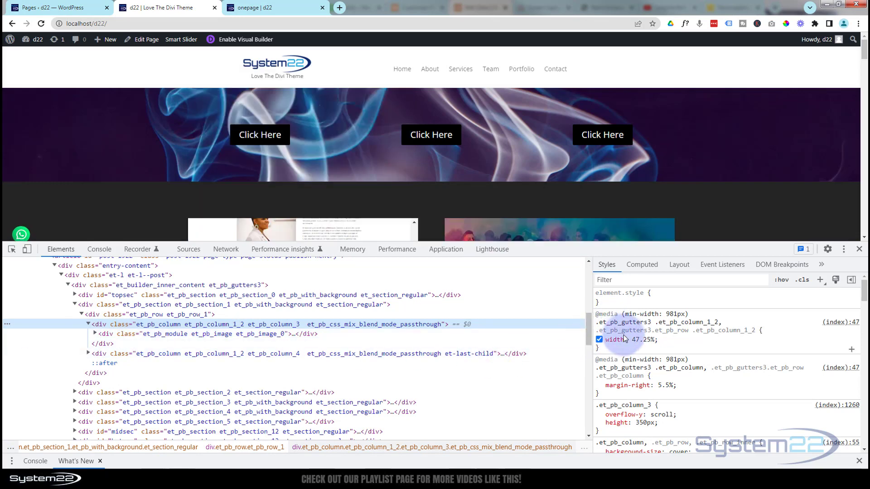
left_click(859, 250)
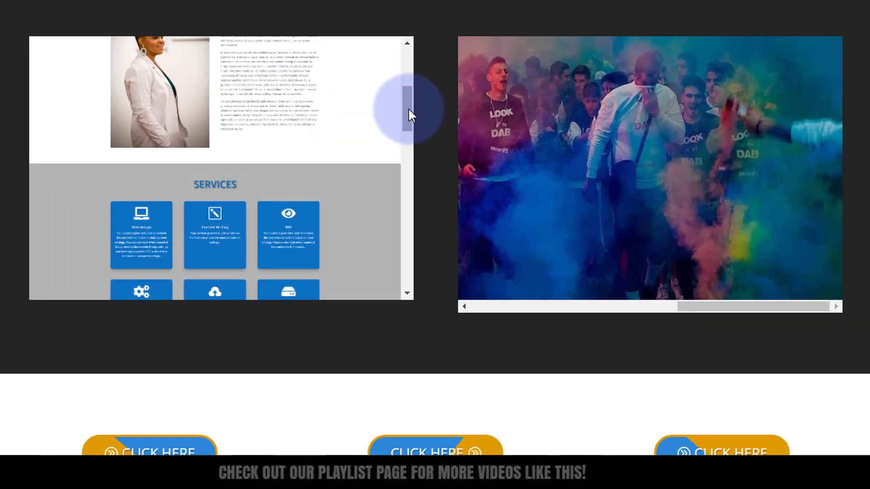
left_click_drag(408, 108, 404, 34)
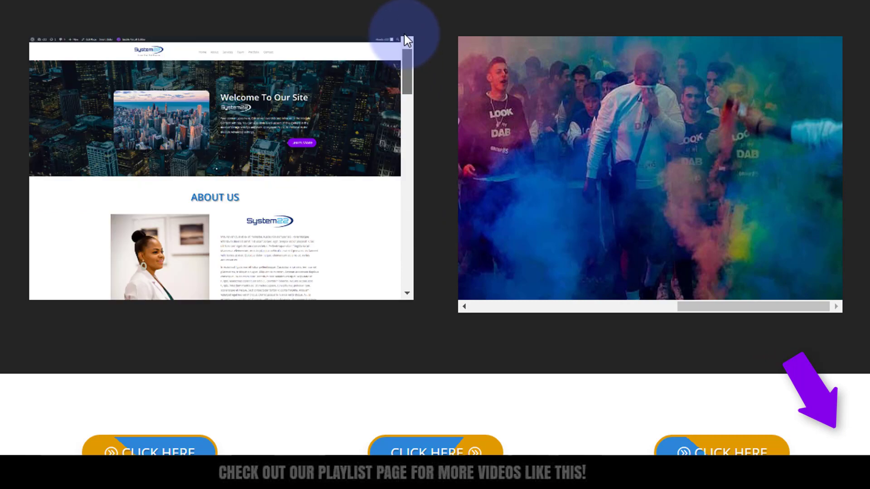
left_click_drag(709, 306, 609, 315)
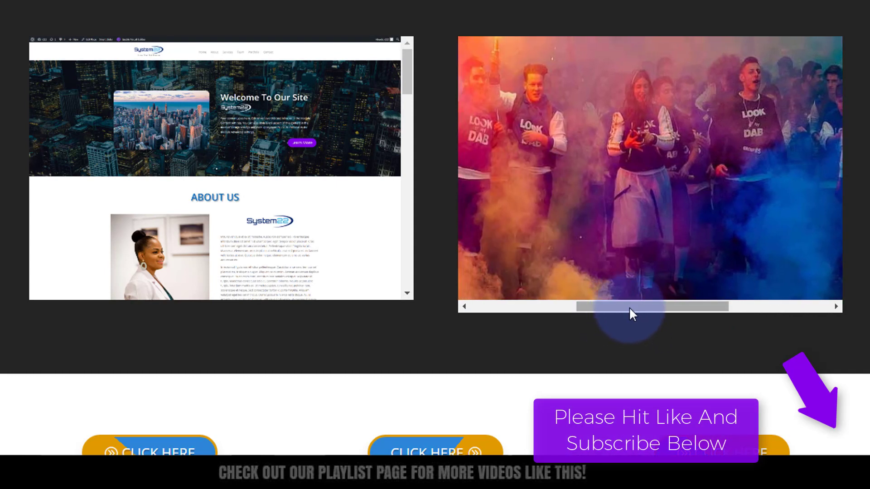
left_click_drag(619, 311, 746, 328)
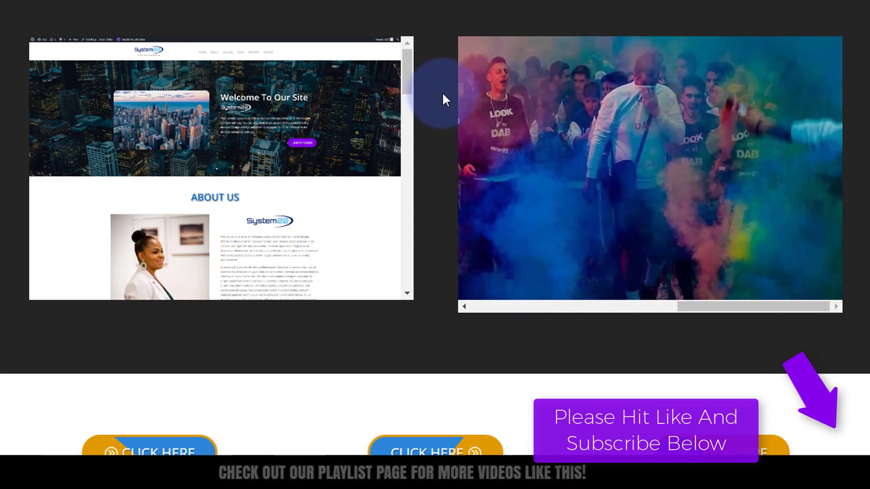
left_click_drag(406, 75, 430, 201)
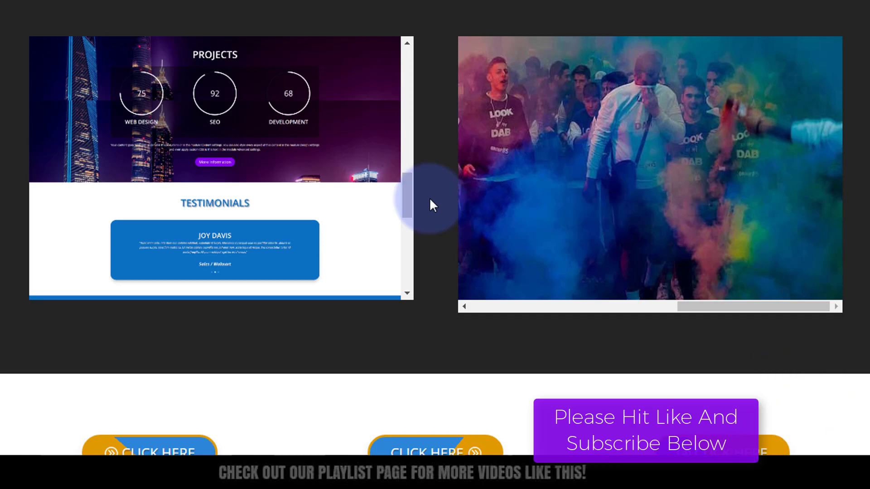